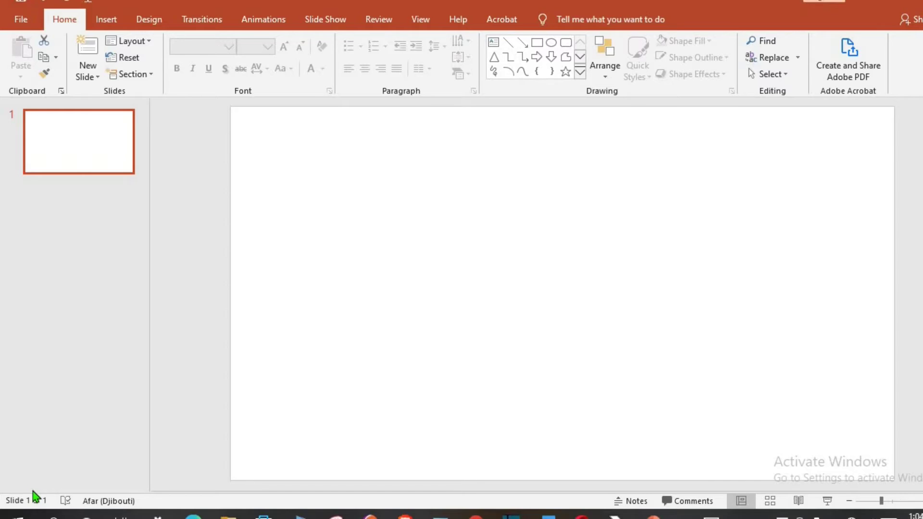
Insert a text box and draw it in the upper right of the blank slide.
left_click(114, 20)
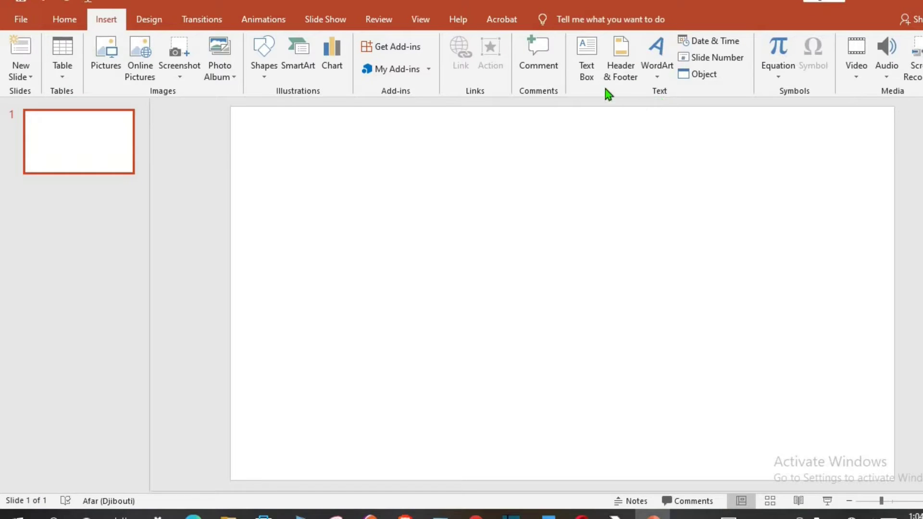
left_click(586, 75)
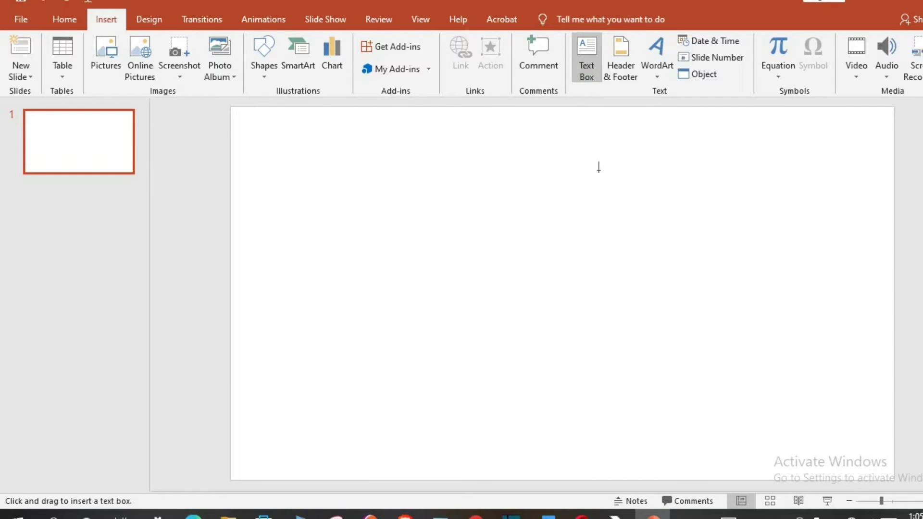
left_click_drag(599, 170, 849, 293)
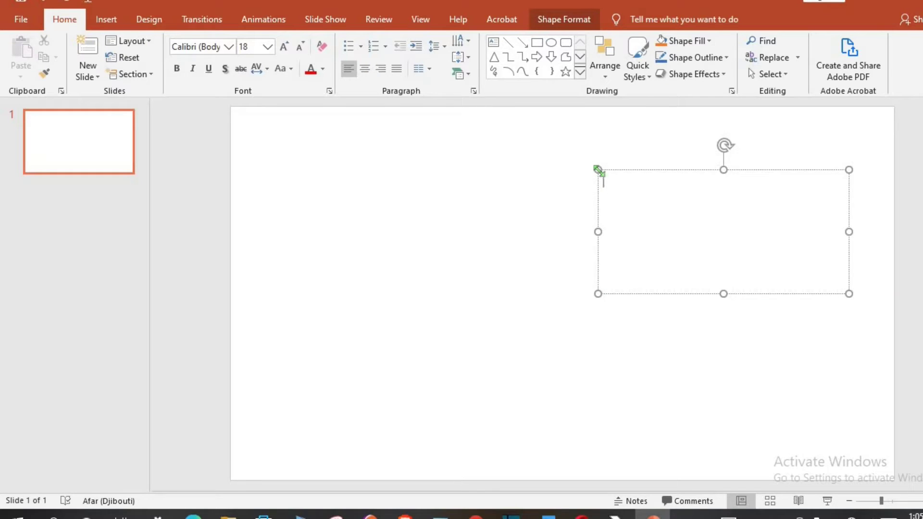
Stretch the text box wider to the left and nudge it down and left.
left_click_drag(599, 170, 375, 158)
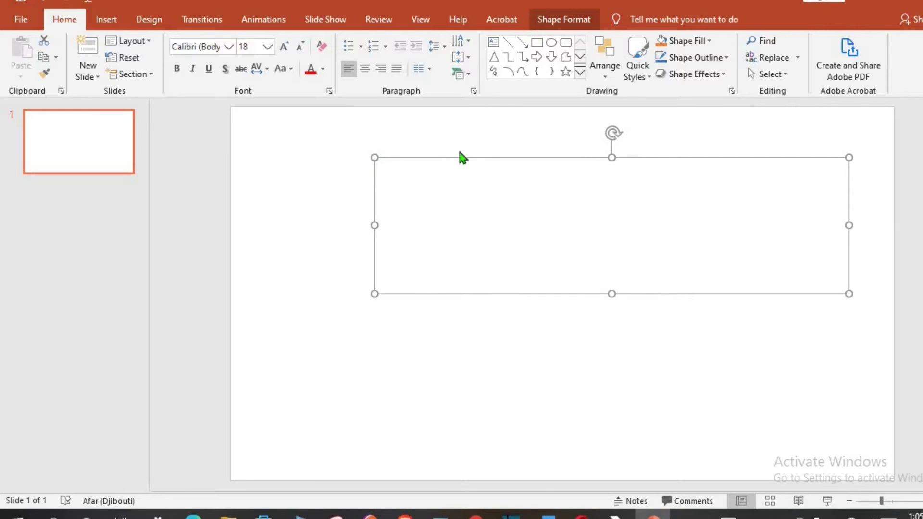
left_click_drag(487, 157, 438, 214)
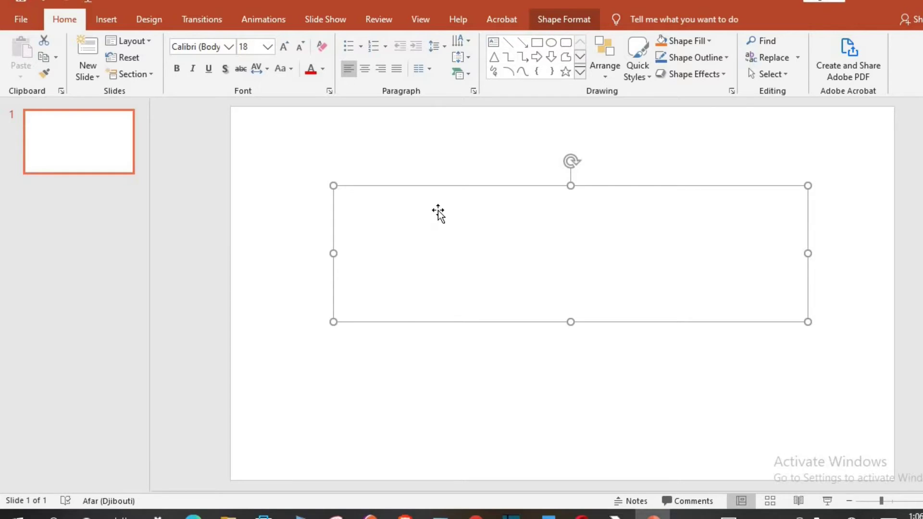
Enter 'Microsoft Powerpoint', 'Add Text' and 'Format Text' as three separate lines.
type("Mi")
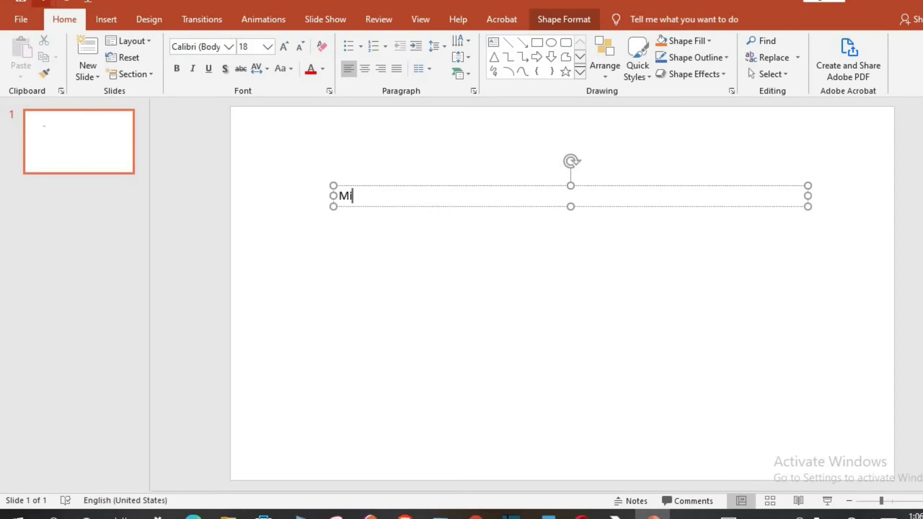
type("crosoft Powerpoint")
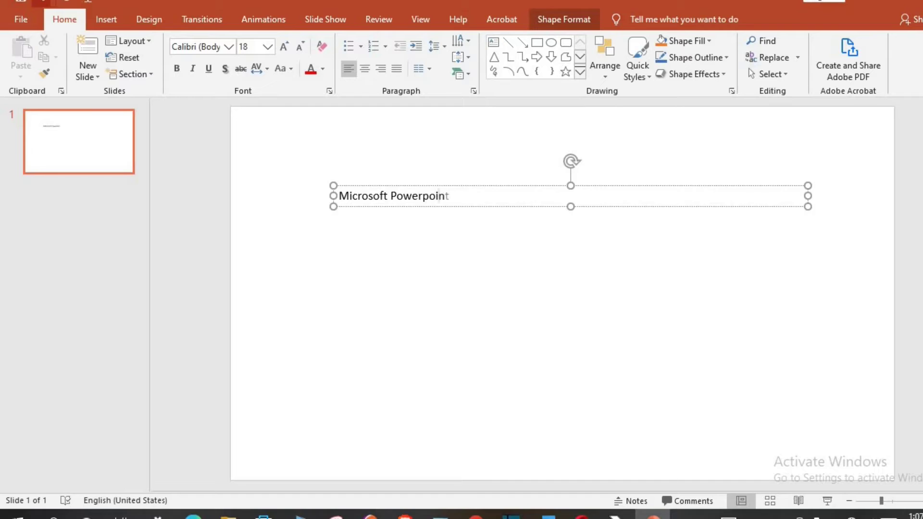
key("Return")
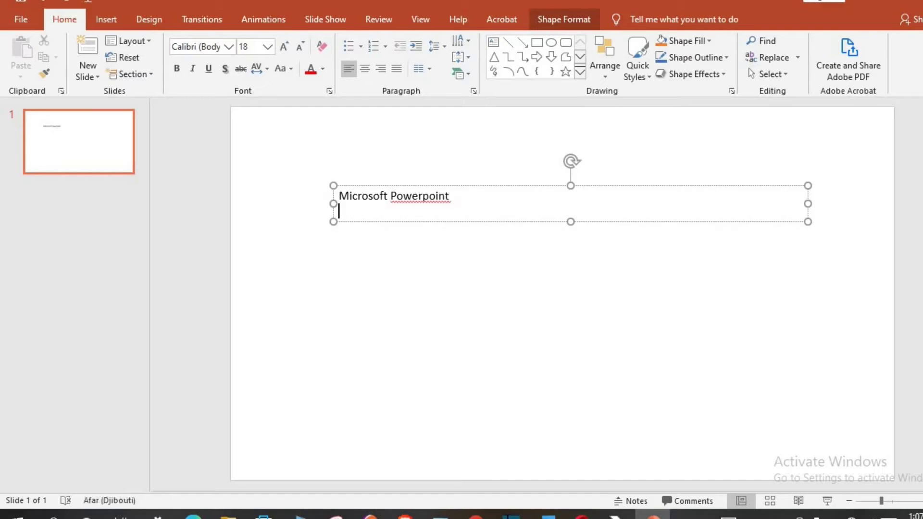
type("Add Text")
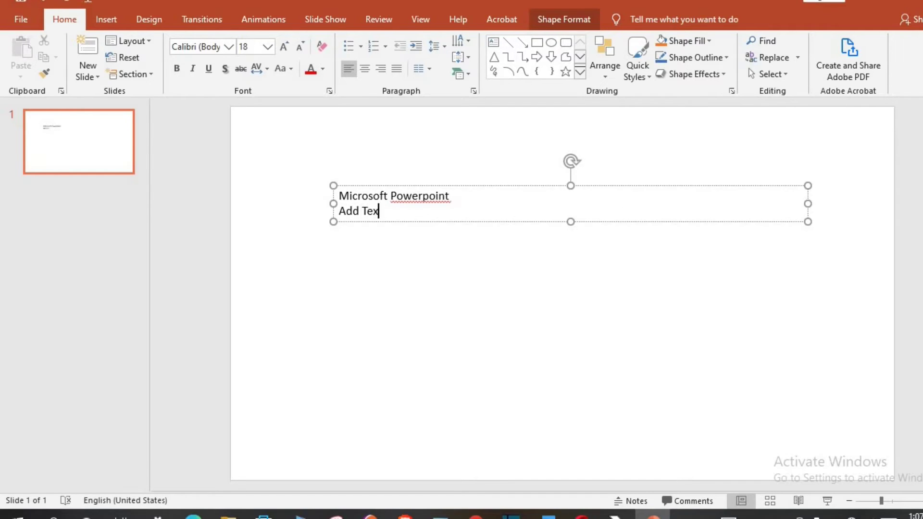
key("Return")
type("Format Text")
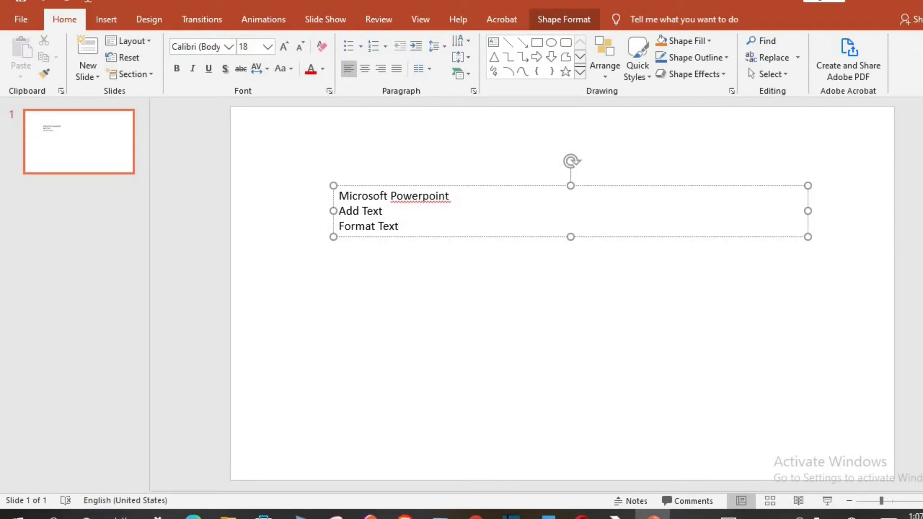
Set all the text in Arial Rounded MT Bold and the Add Text line in Algerian.
left_click(539, 187)
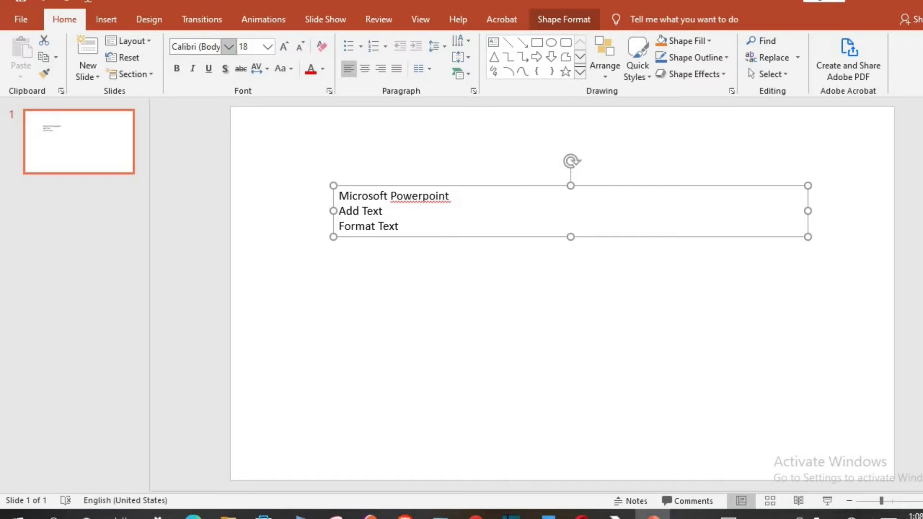
left_click(228, 46)
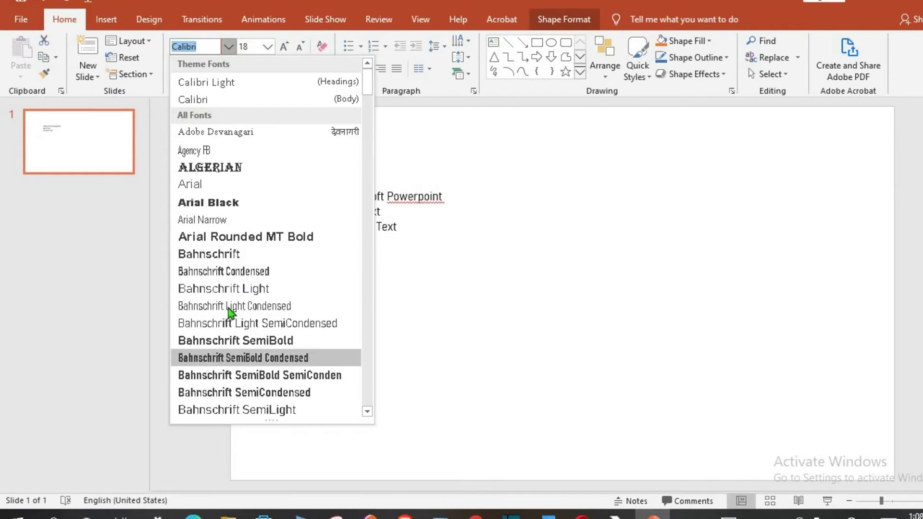
left_click(245, 237)
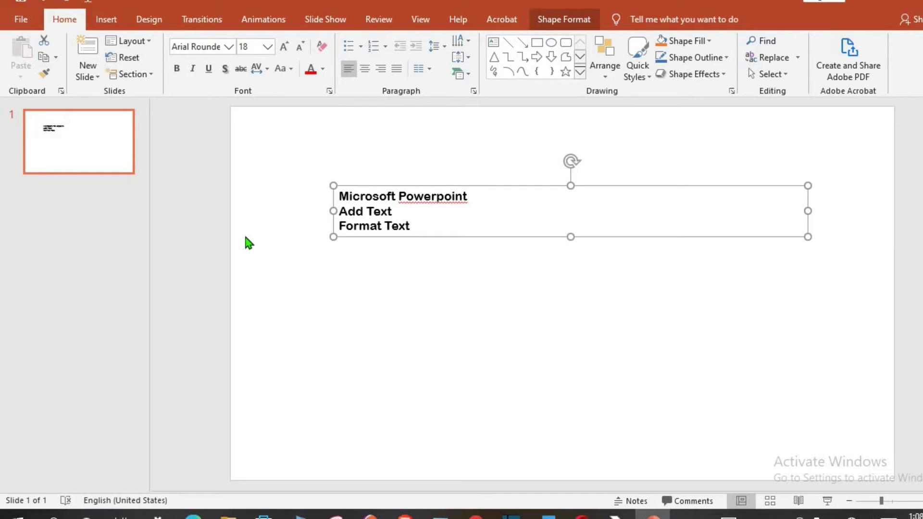
left_click(392, 212)
key("shift+Home")
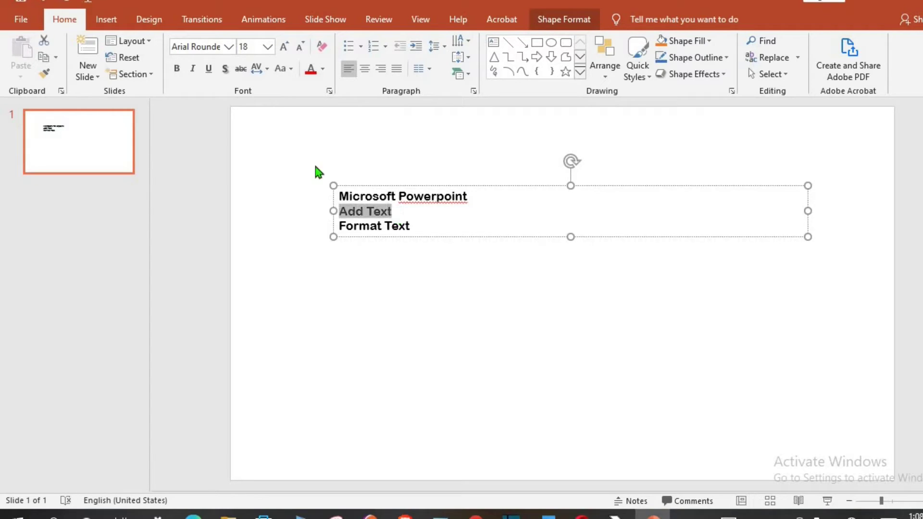
left_click(229, 46)
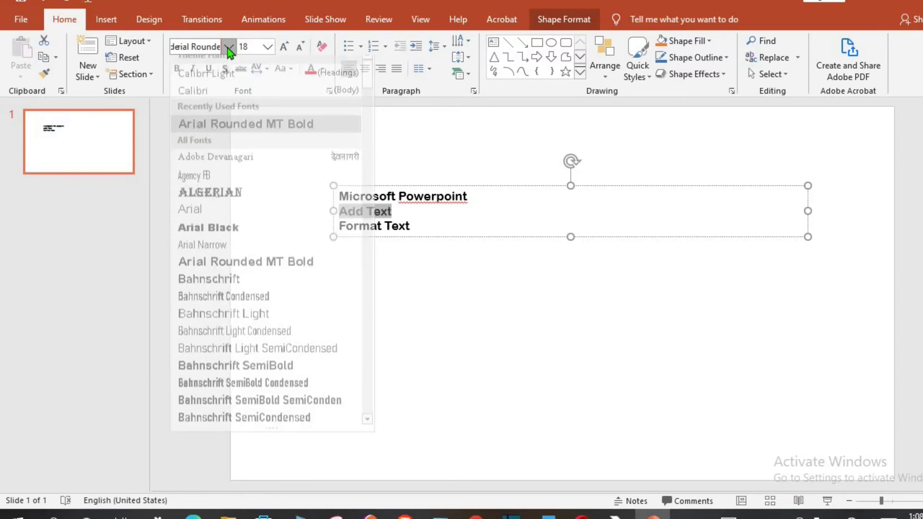
left_click(210, 201)
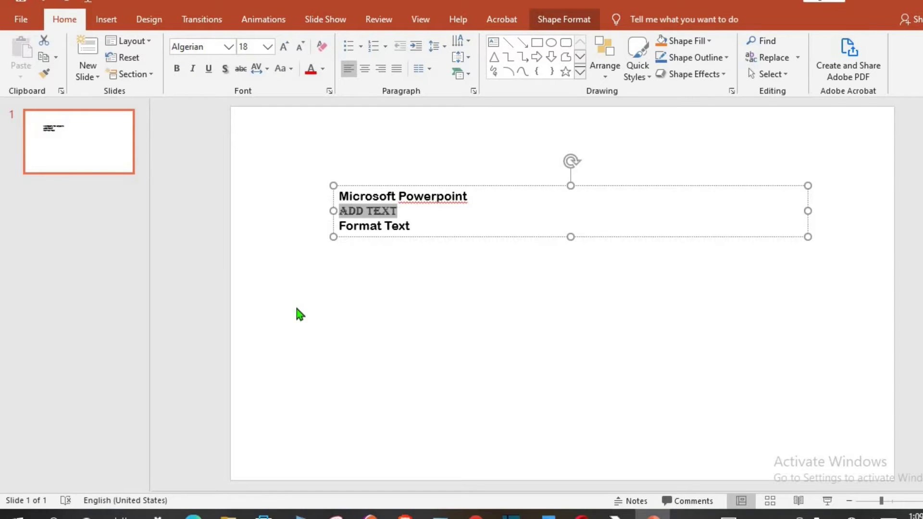
Correct the misspelled 'Powerpoint' to 'PowerPoint' using the spelling suggestion.
left_click(437, 201)
right_click(438, 202)
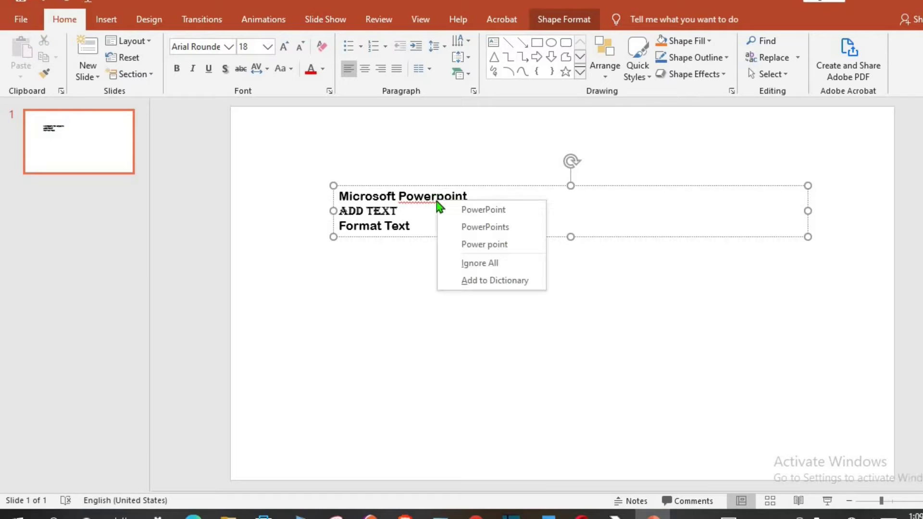
key("Down")
left_click(491, 212)
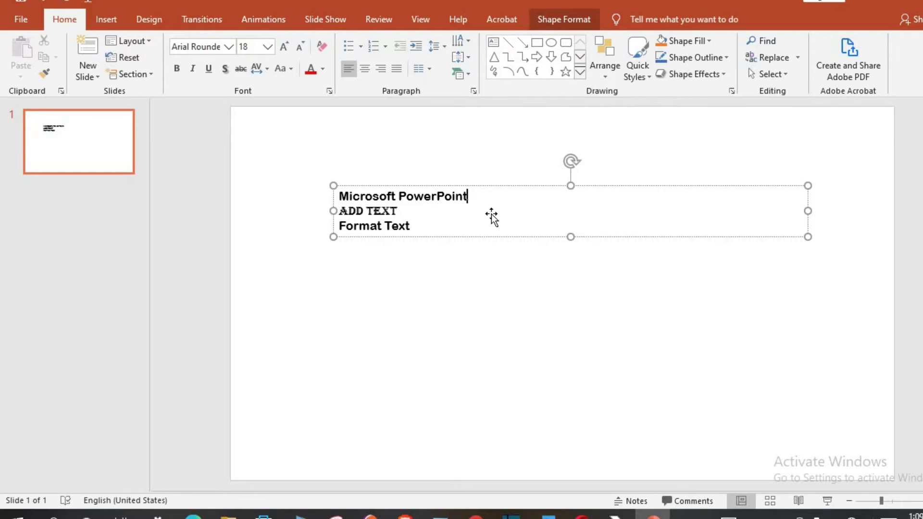
Set all the text to 32 pt, then adjust it with Increase and Decrease Font Size.
left_click(501, 186)
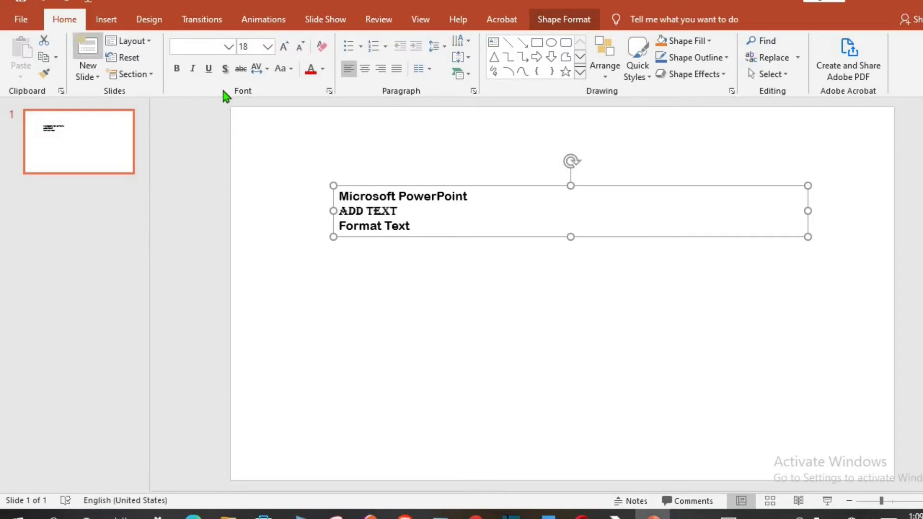
left_click(268, 50)
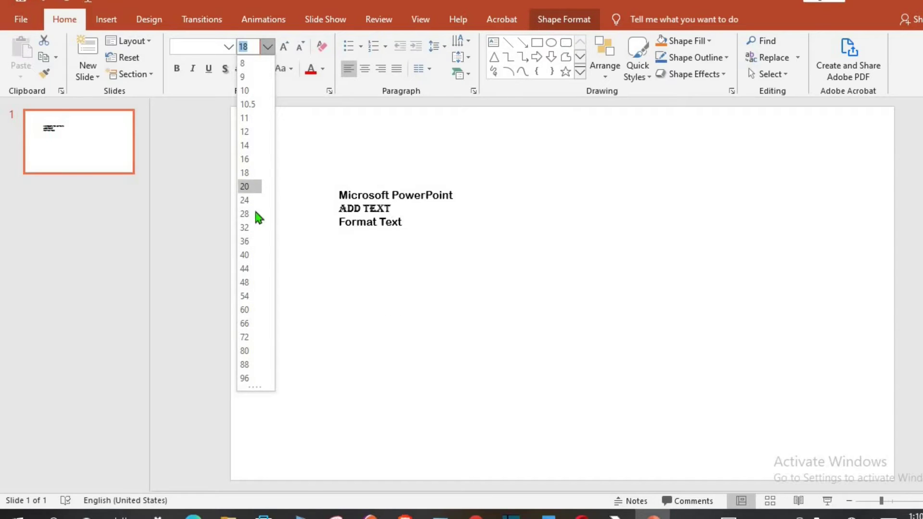
left_click(245, 228)
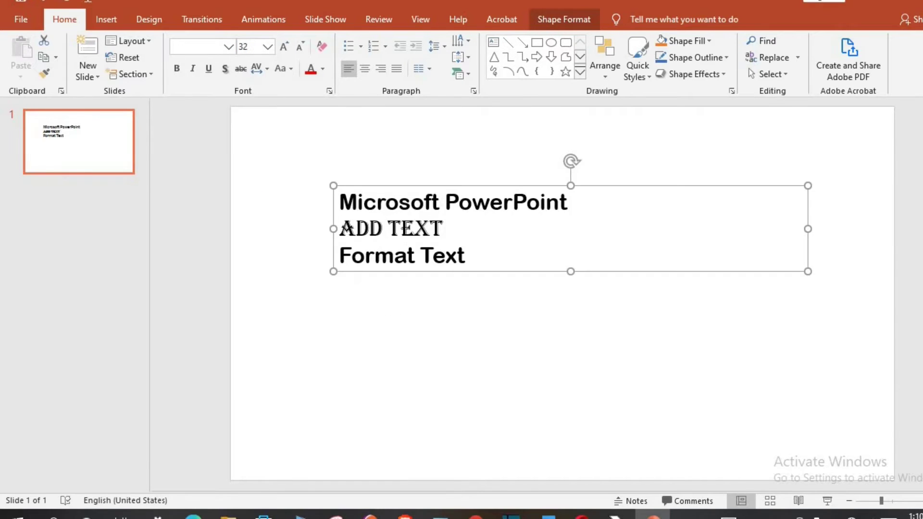
left_click(284, 48)
left_click(284, 48)
left_click(283, 49)
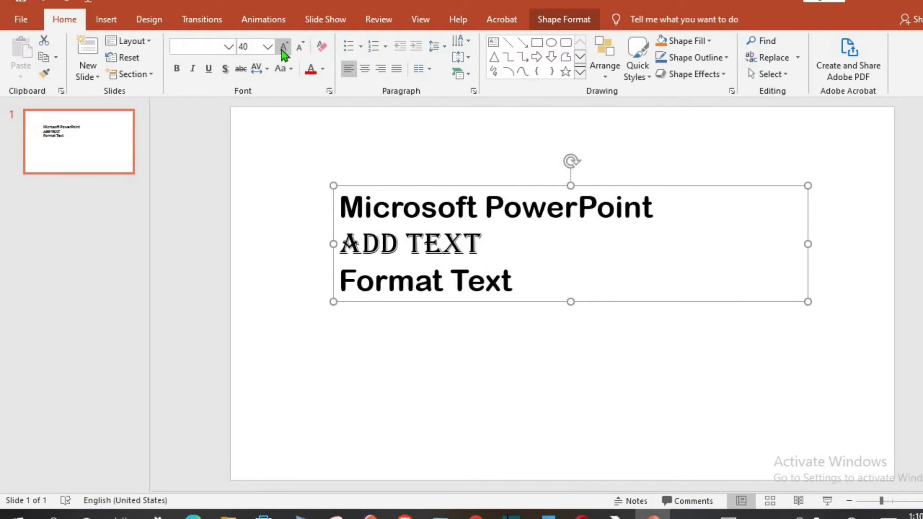
left_click(284, 48)
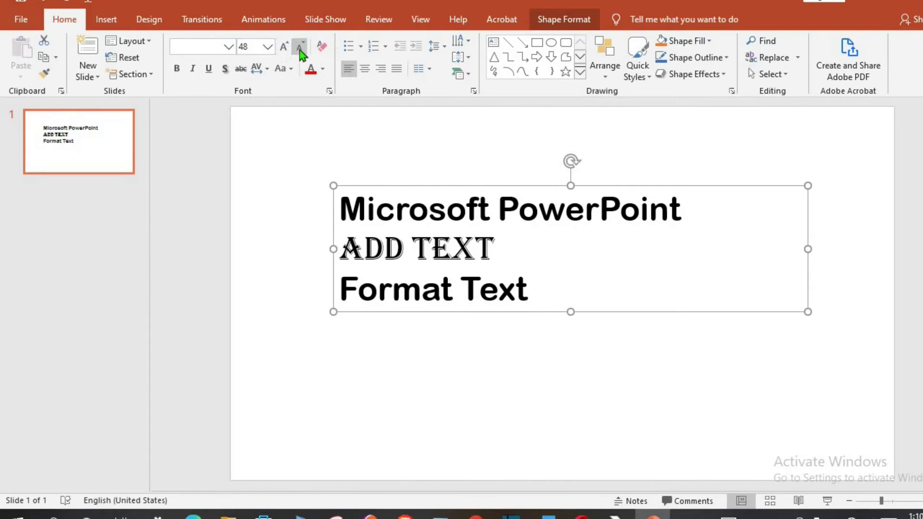
left_click(300, 48)
left_click(300, 48)
left_click(300, 48)
left_click(300, 48)
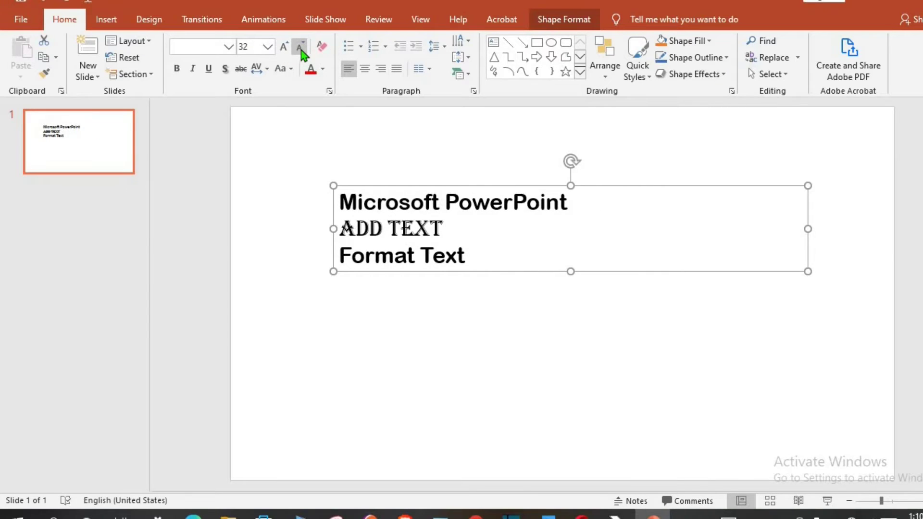
Resize the Microsoft PowerPoint line to 40 pt.
triple_click(417, 206)
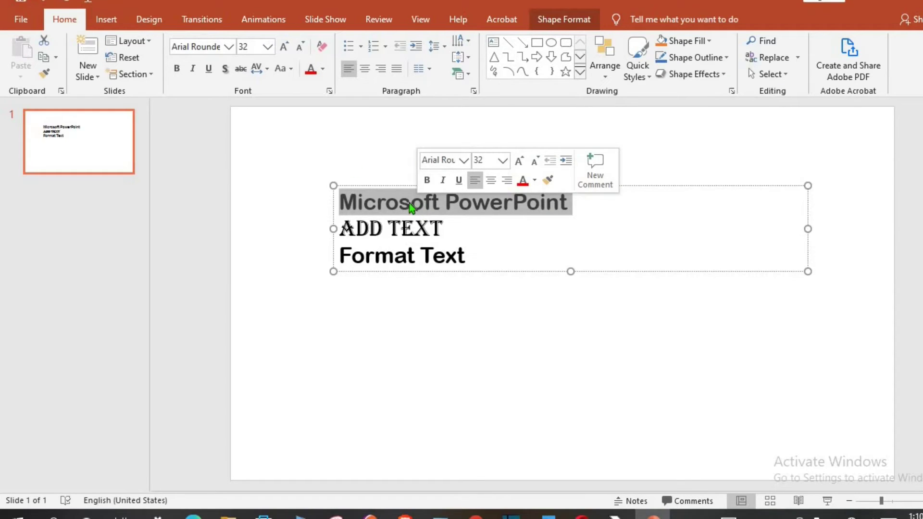
left_click(284, 48)
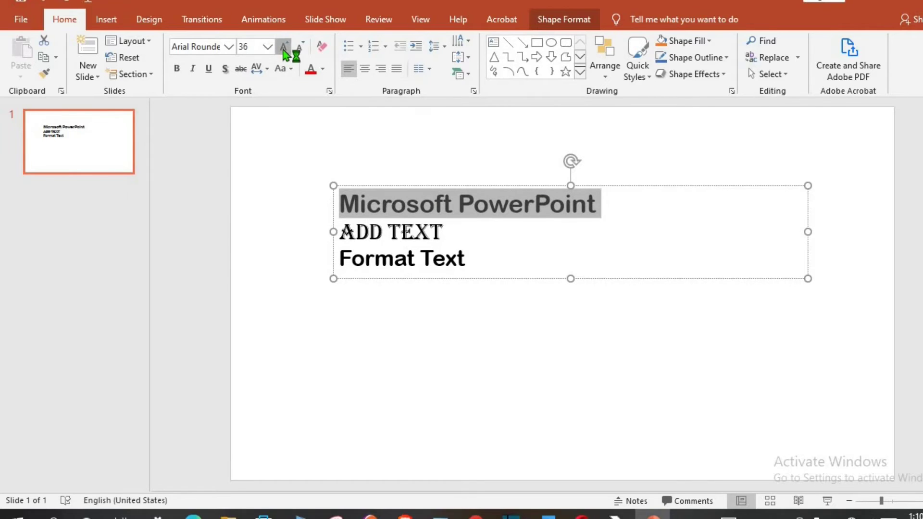
left_click(284, 50)
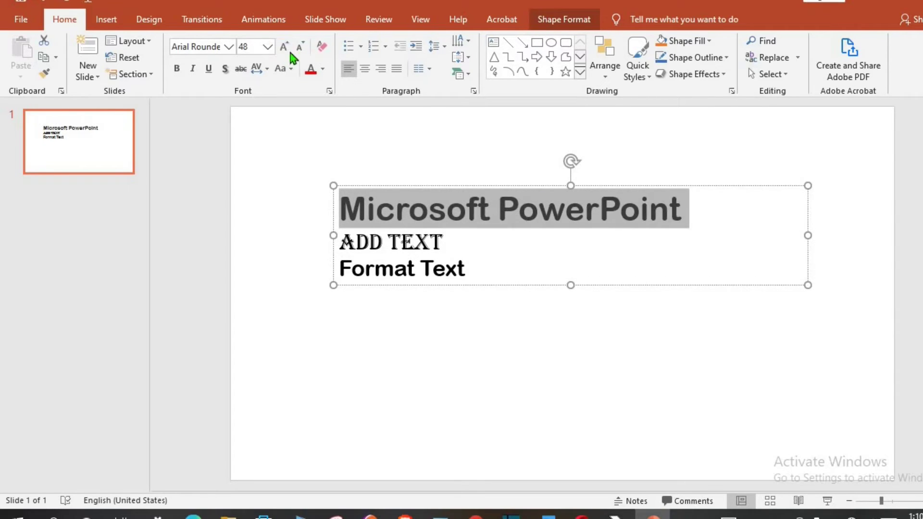
left_click(298, 51)
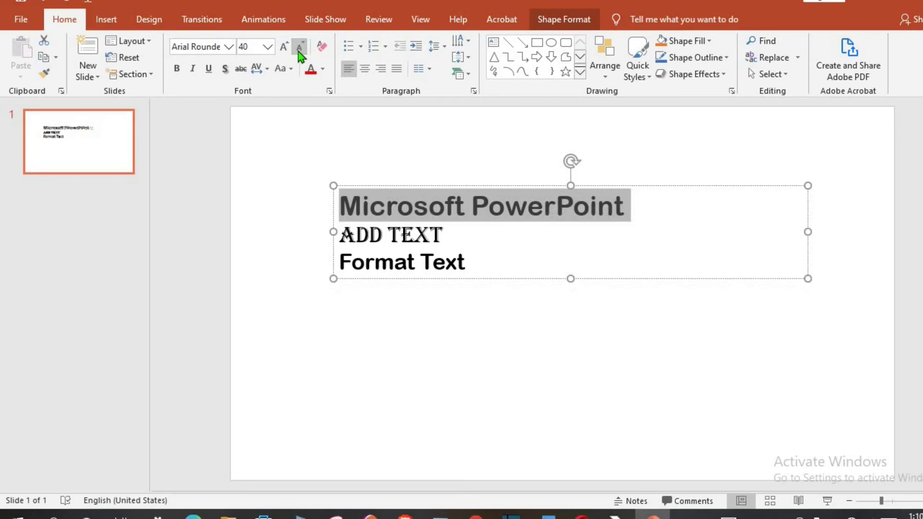
Italicize all the text, adding and then removing an underline.
left_click(441, 186)
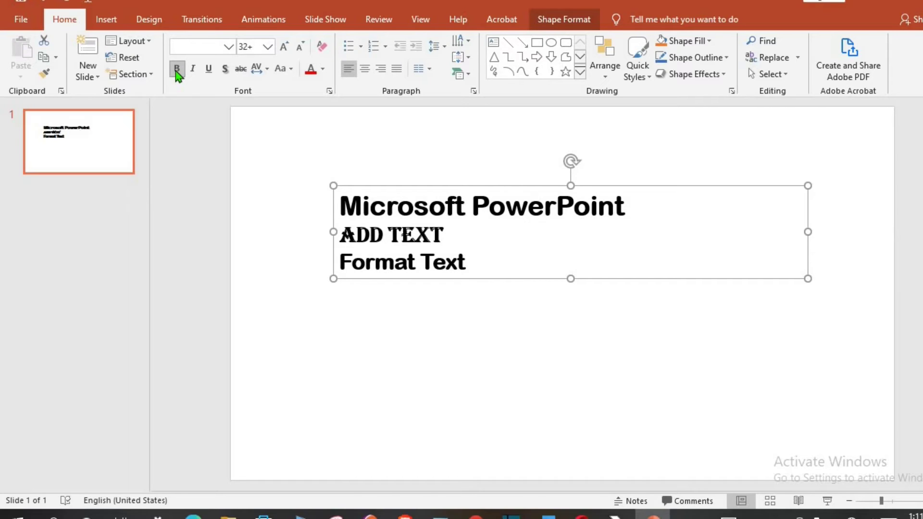
key("ctrl+i")
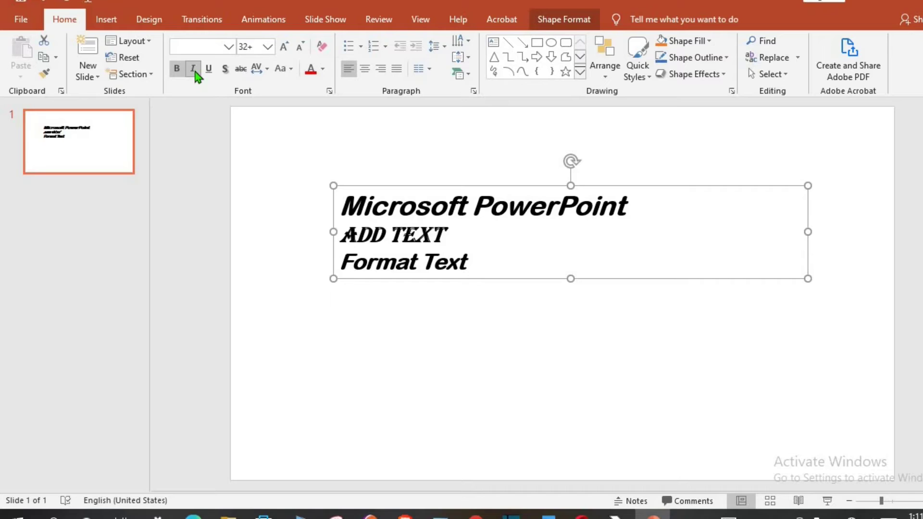
left_click(209, 68)
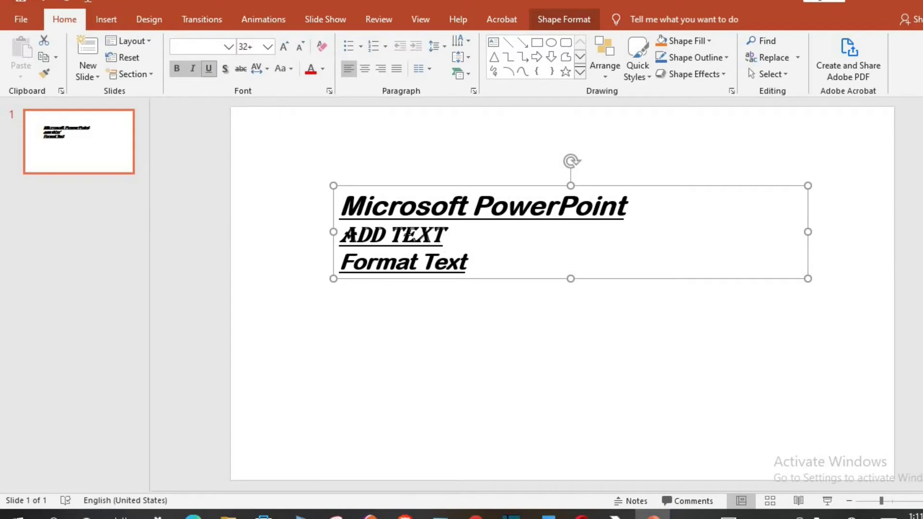
left_click(213, 72)
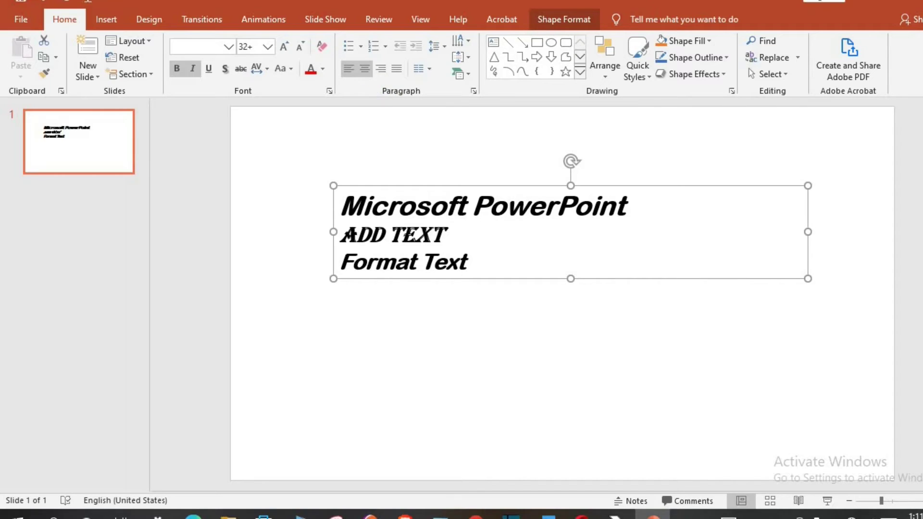
Try centre and right alignment, settle on Justify, and preview the column options.
left_click(365, 70)
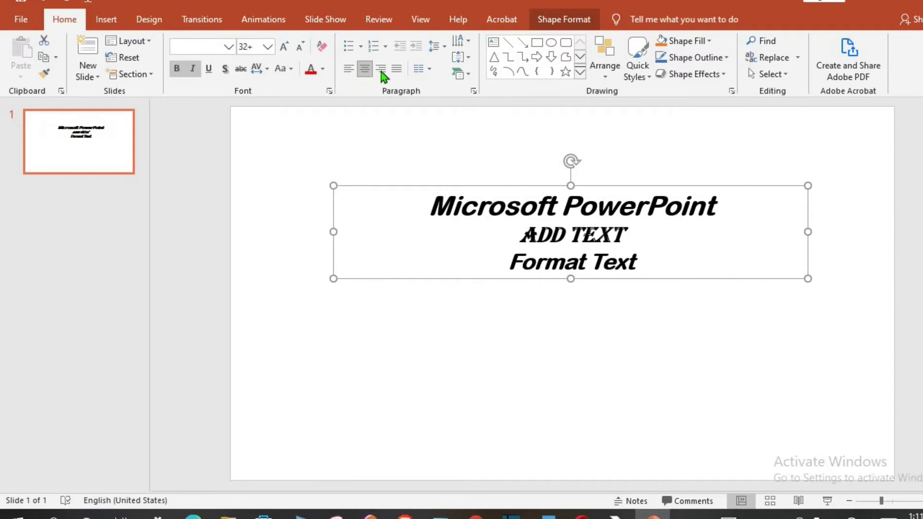
left_click(382, 72)
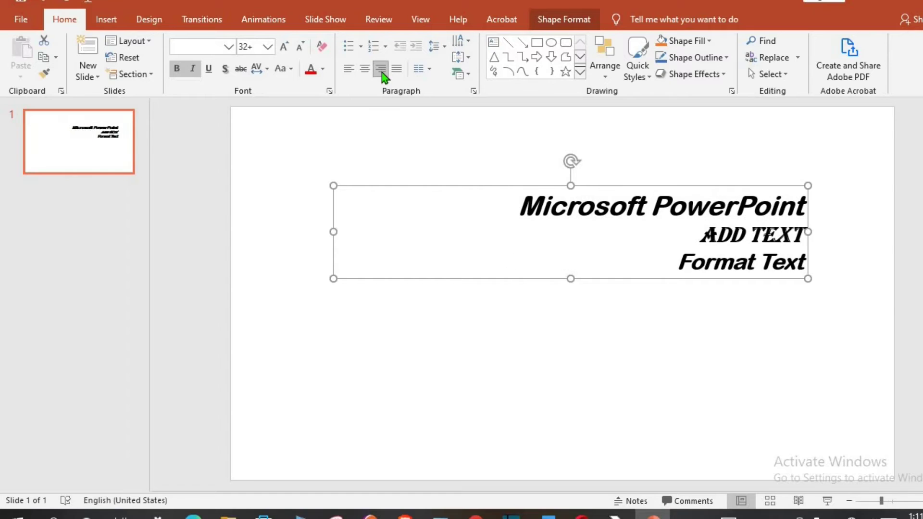
left_click(394, 73)
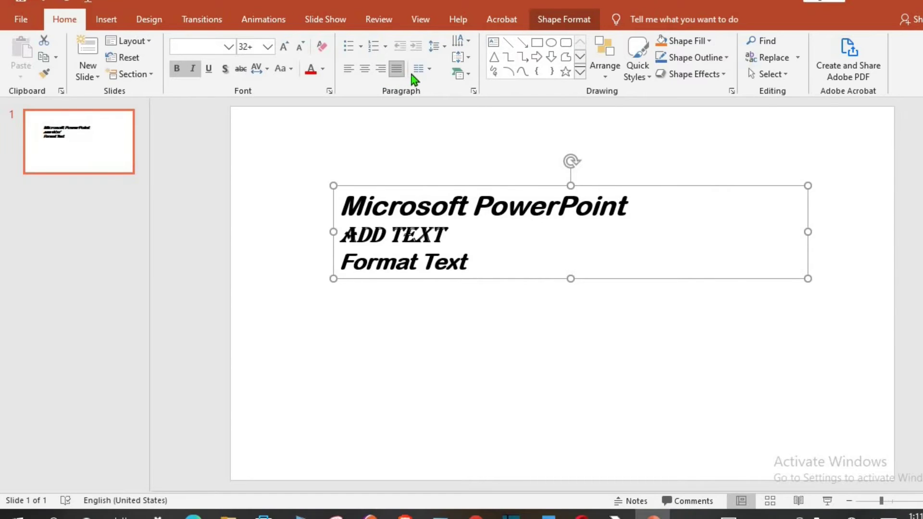
left_click(428, 74)
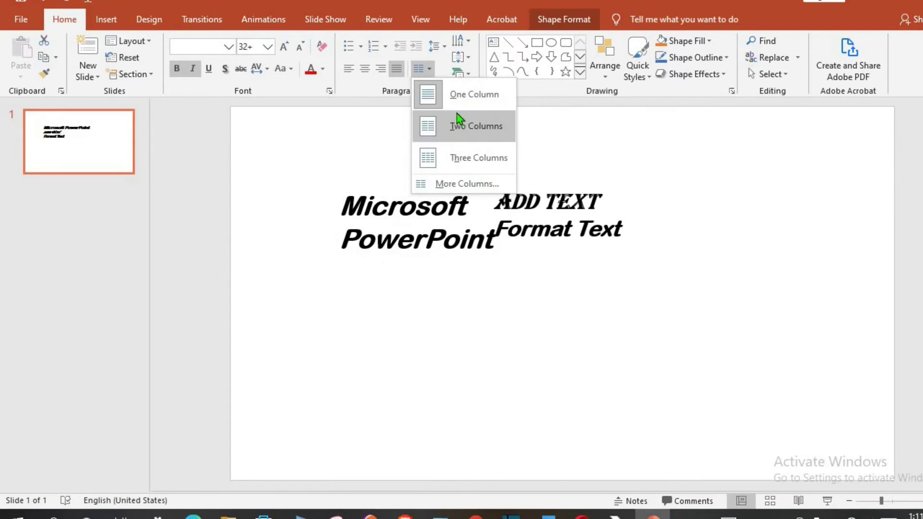
Close the Columns menu and centre the ADD TEXT line, then the Microsoft PowerPoint line.
left_click(319, 130)
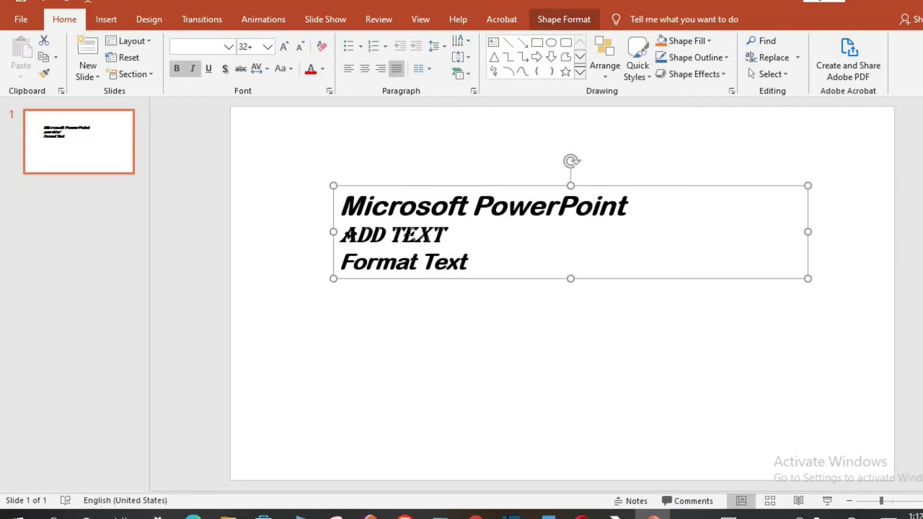
triple_click(386, 234)
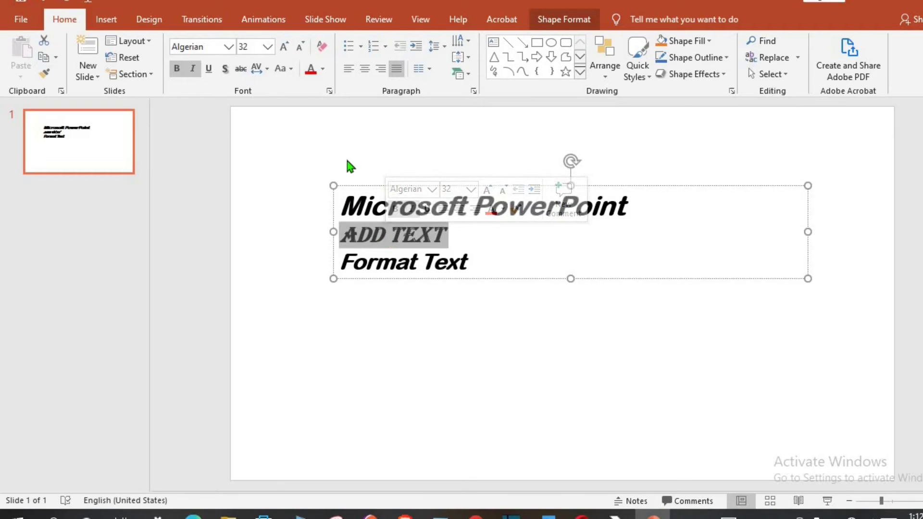
left_click(365, 69)
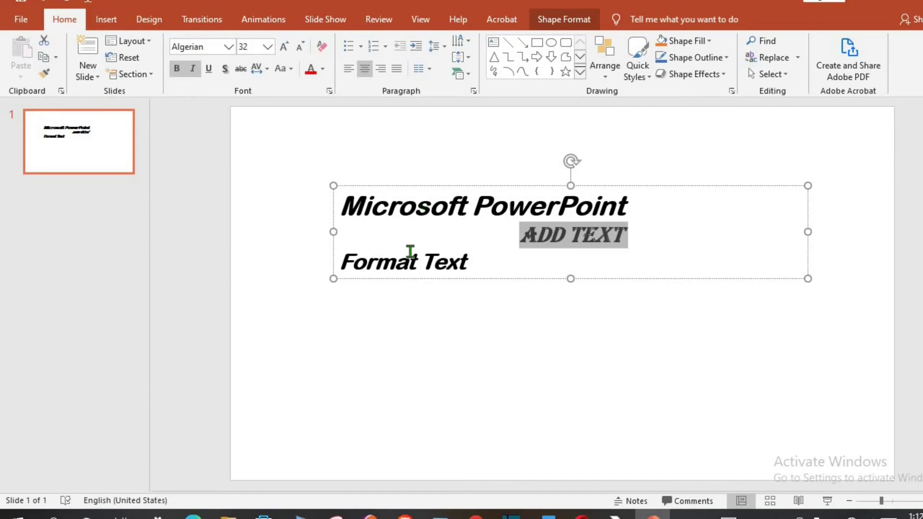
double_click(425, 205)
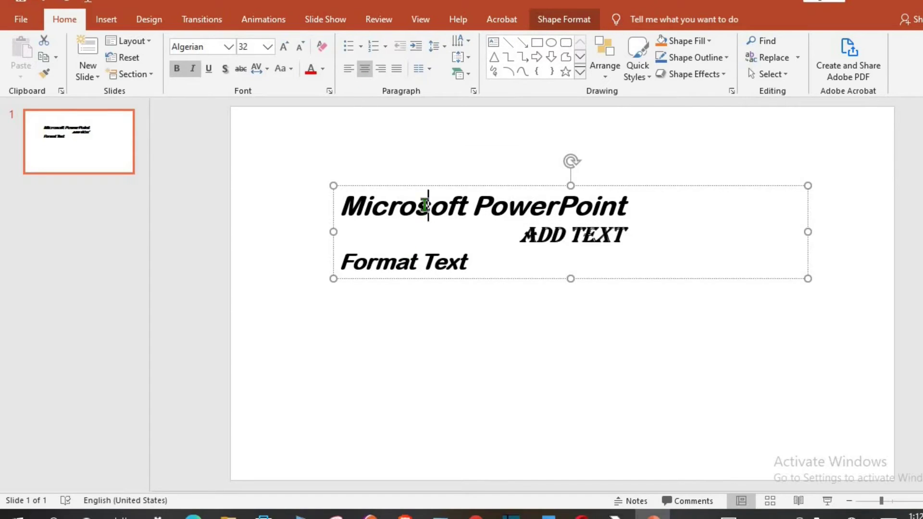
left_click(425, 206)
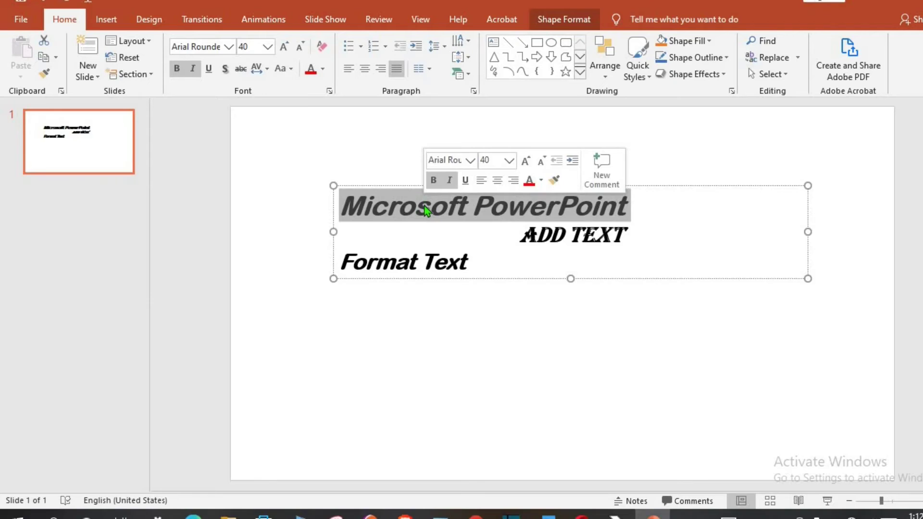
left_click(365, 69)
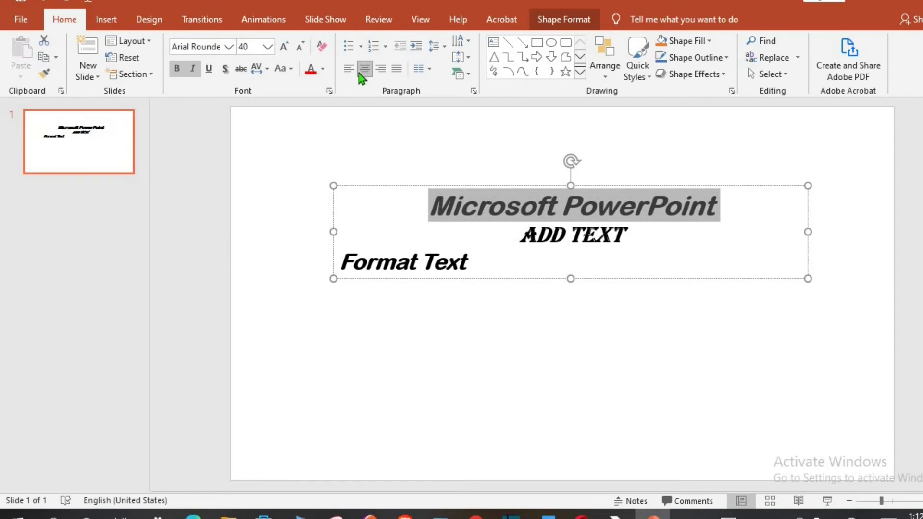
After browsing More Colors, set all the text to Blue, Accent 1, Darker 25%.
left_click(391, 187)
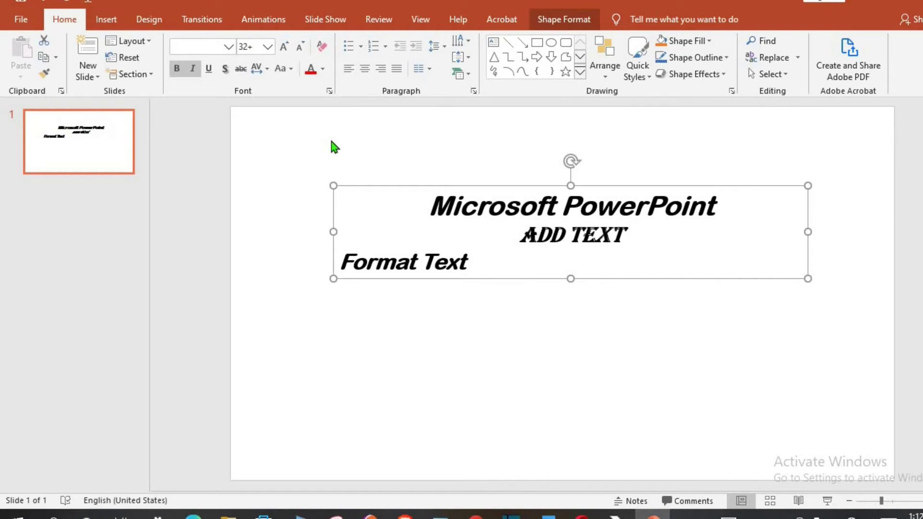
left_click(322, 69)
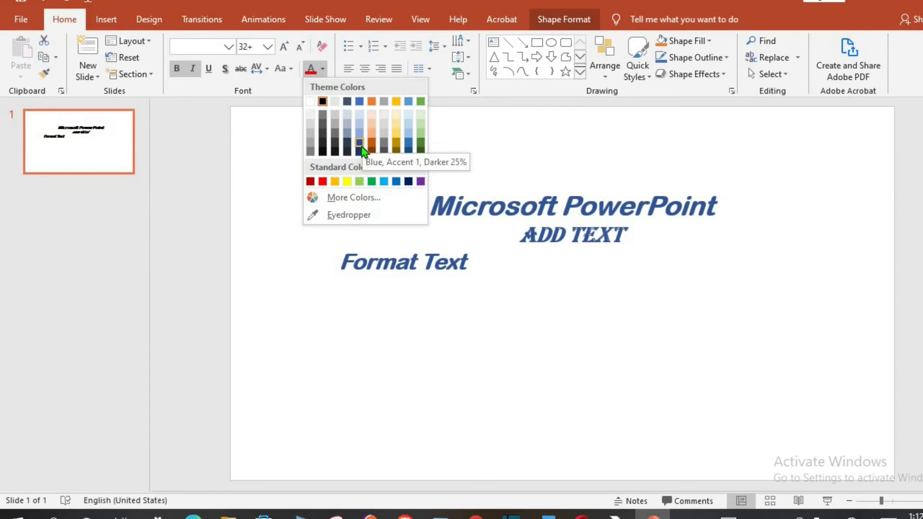
left_click(357, 198)
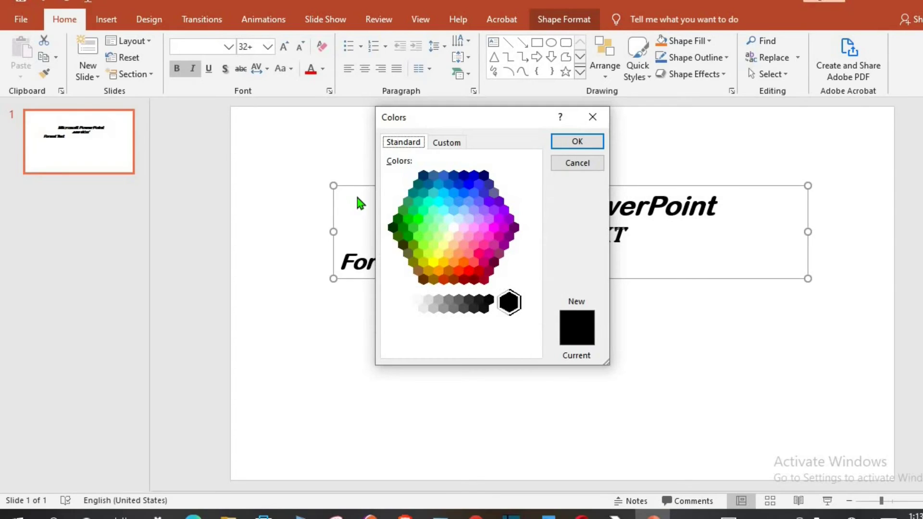
left_click(440, 197)
left_click(464, 210)
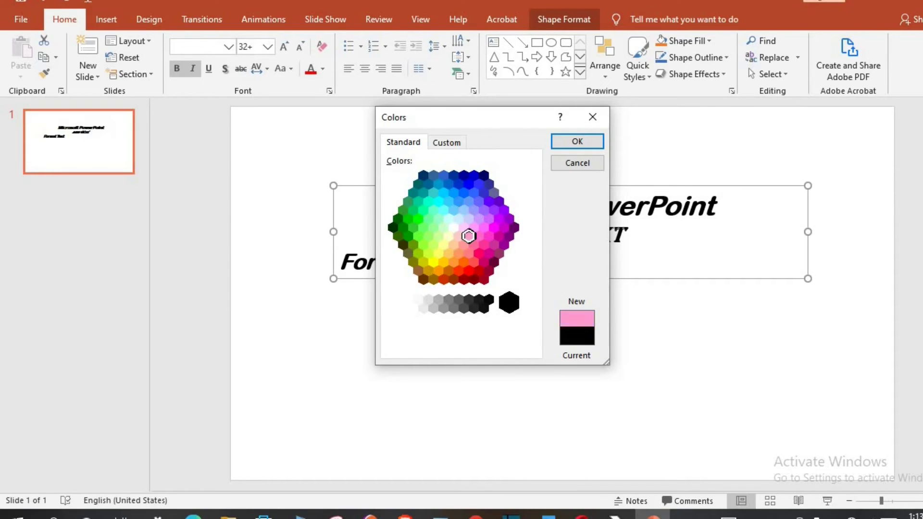
left_click(446, 143)
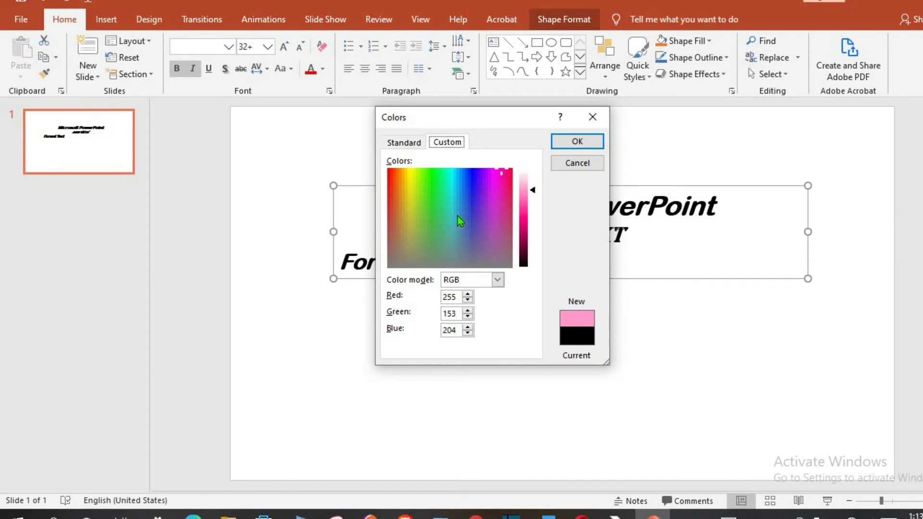
key("Escape")
left_click(322, 68)
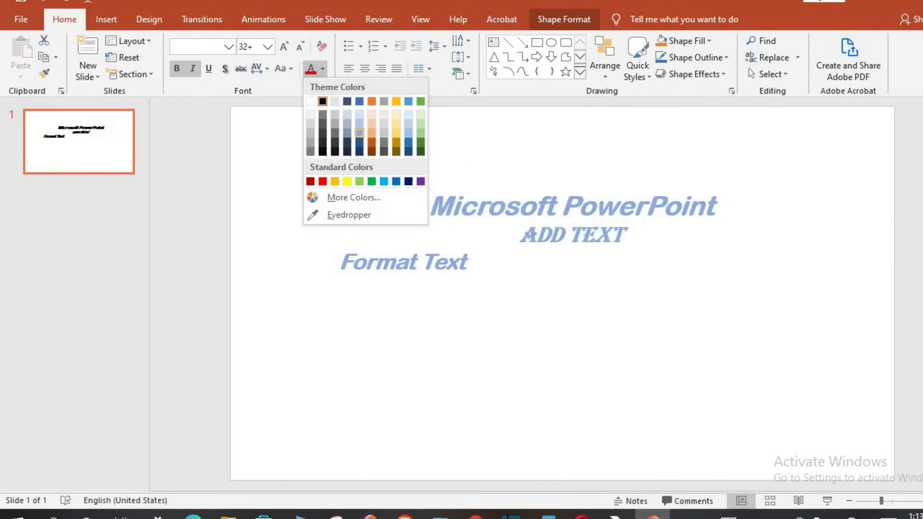
left_click(360, 143)
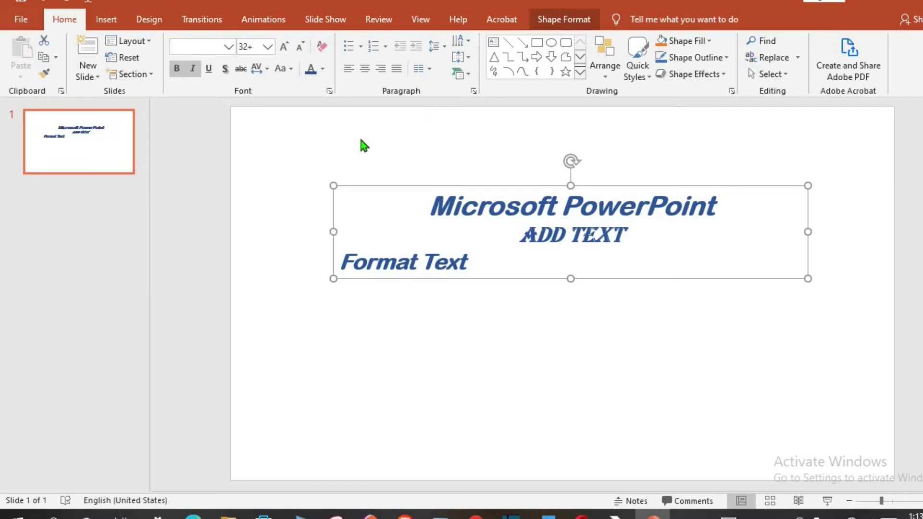
Colour the word ADD red, then make the Format Text line green and centred.
double_click(565, 237)
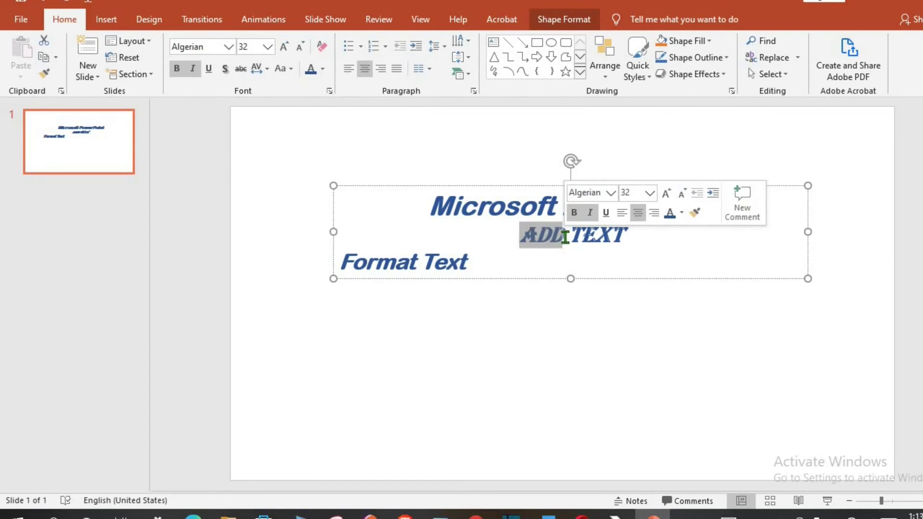
left_click(323, 68)
left_click(332, 181)
triple_click(385, 269)
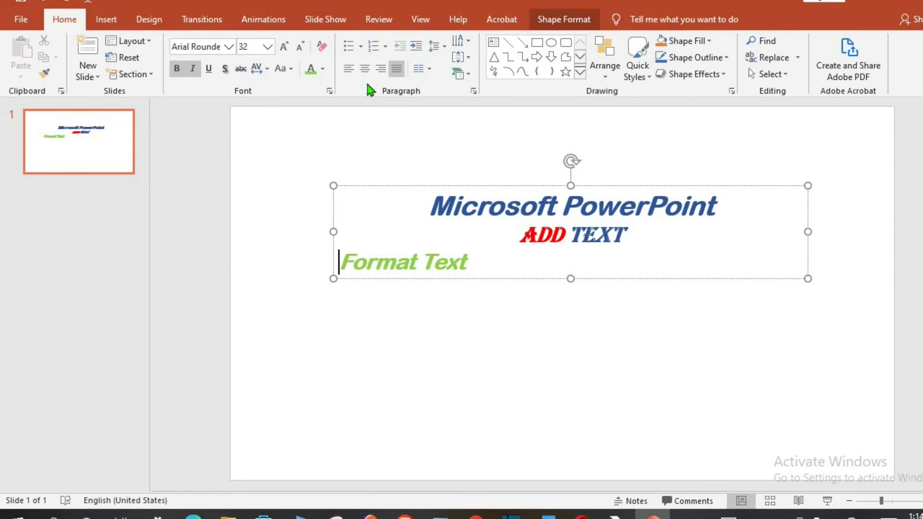
key("ctrl+e")
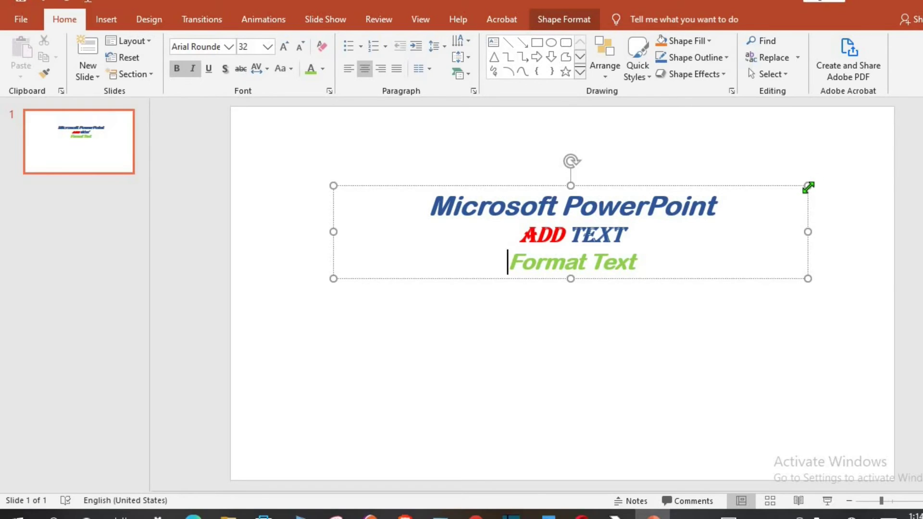
Narrow the title box so Microsoft and PowerPoint wrap onto separate lines, then try rotating it.
left_click_drag(808, 184, 601, 161)
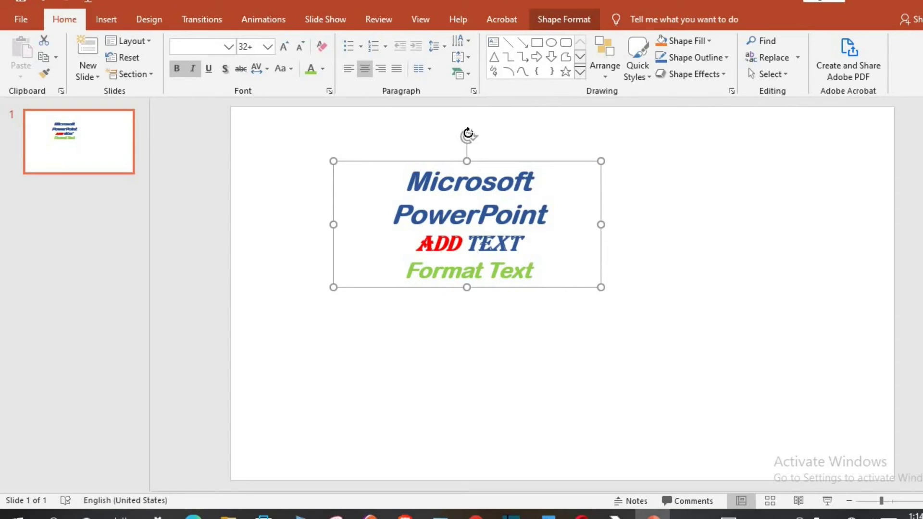
mouse_move(468, 133)
left_mouse_down()
mouse_move(434, 149)
mouse_move(416, 208)
mouse_move(479, 176)
mouse_move(526, 188)
mouse_move(546, 218)
mouse_move(511, 266)
mouse_move(486, 259)
mouse_move(559, 253)
mouse_move(526, 192)
mouse_move(439, 189)
mouse_move(478, 183)
mouse_move(464, 169)
mouse_move(468, 137)
left_mouse_up()
Draw a new text box at the lower right of the slide.
left_click(104, 19)
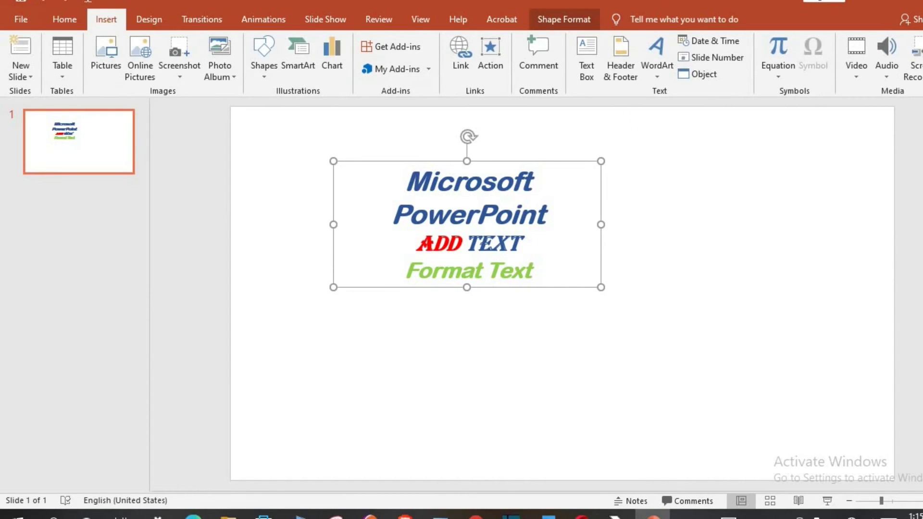
left_click(588, 72)
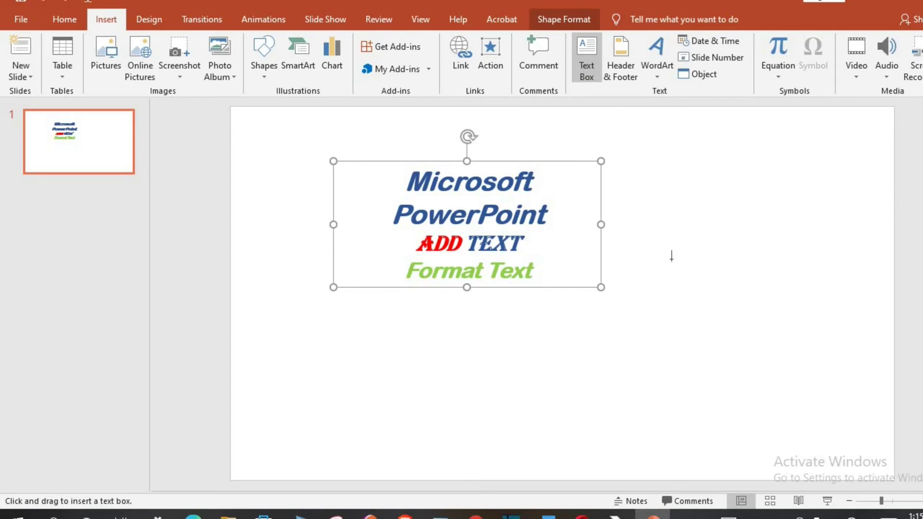
left_click_drag(591, 354, 808, 431)
Copy the formatted three-line title text and paste it into the lower-right box.
left_click(493, 214)
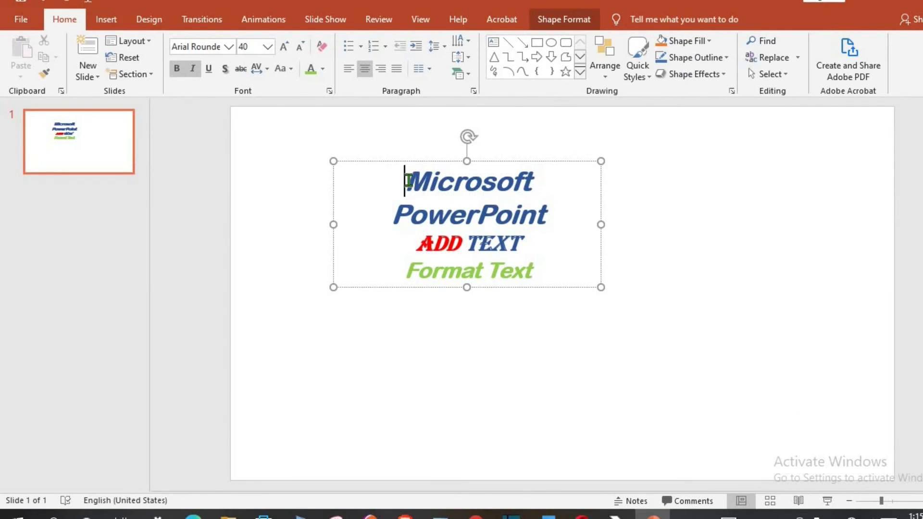
left_click_drag(407, 182, 532, 272)
right_click(532, 273)
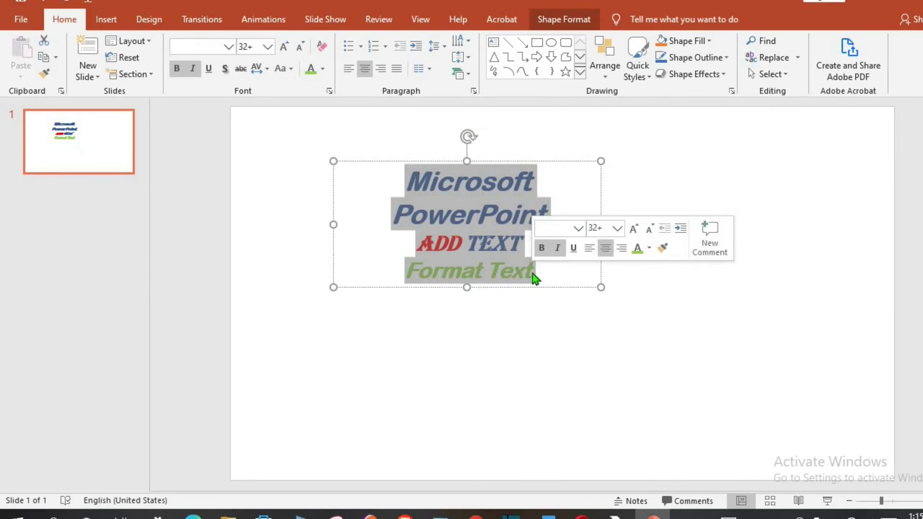
left_click(575, 229)
left_click(604, 369)
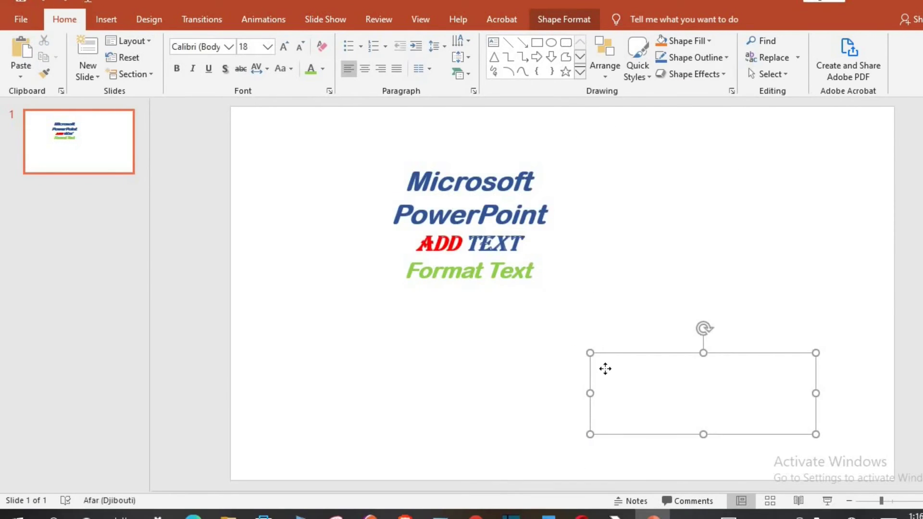
right_click(604, 370)
left_click(633, 122)
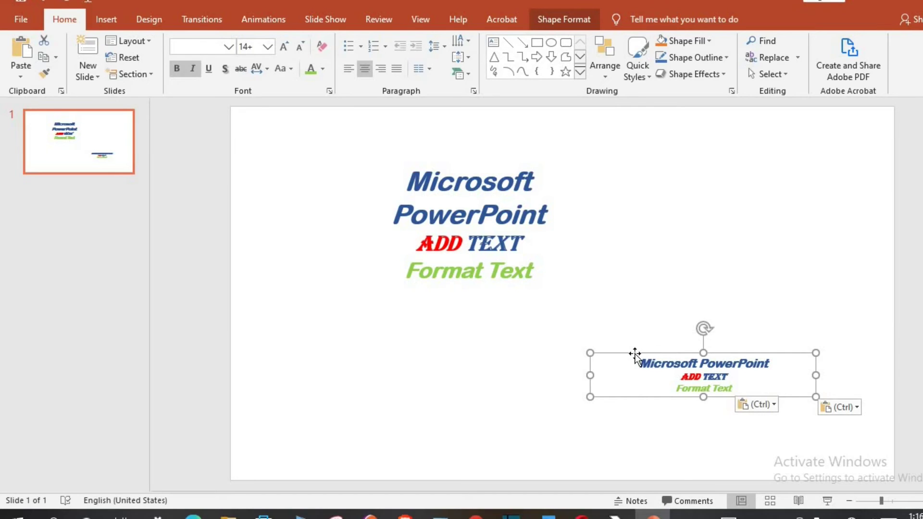
Set the line spacing of the small lower-right title copy to 3.0.
key("ctrl+5")
left_click(442, 48)
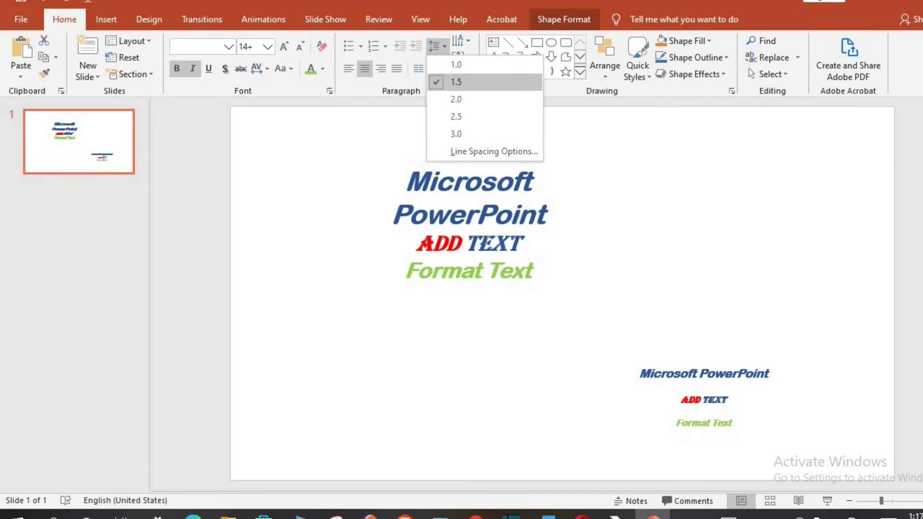
left_click(456, 134)
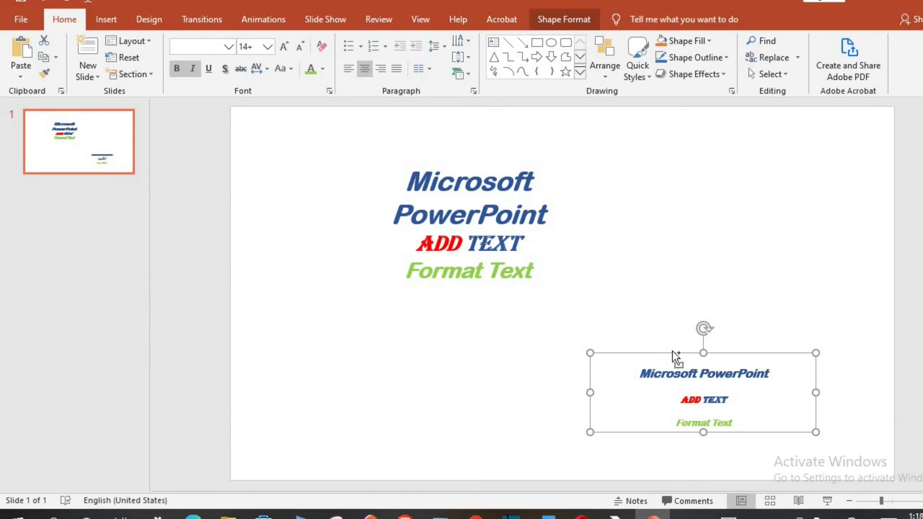
Paste two duplicates of the small box, placing one right of the main title and one at the lower left.
key("ctrl+v")
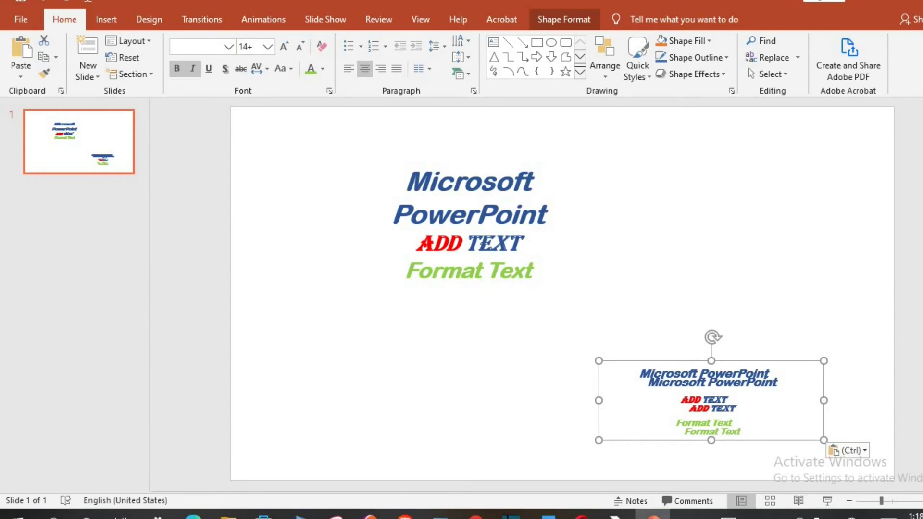
left_click_drag(645, 362, 655, 247)
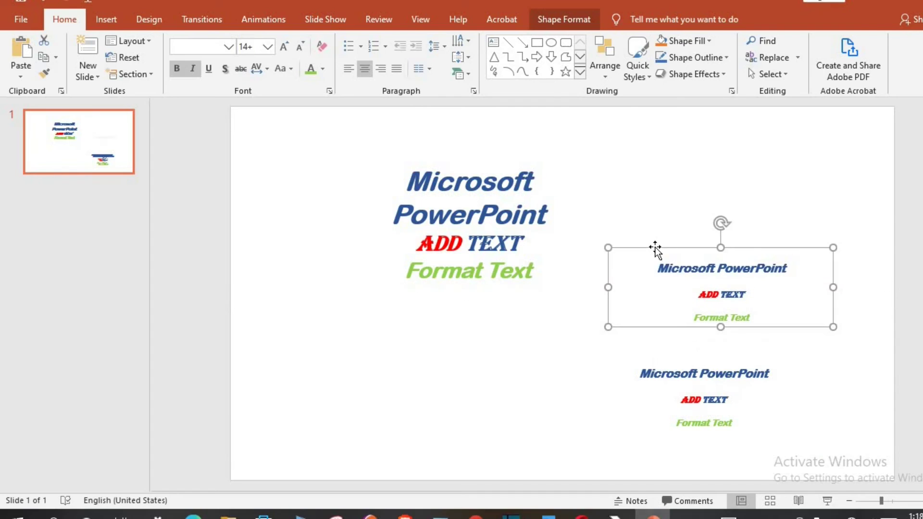
key("ctrl+v")
left_click_drag(650, 362, 361, 328)
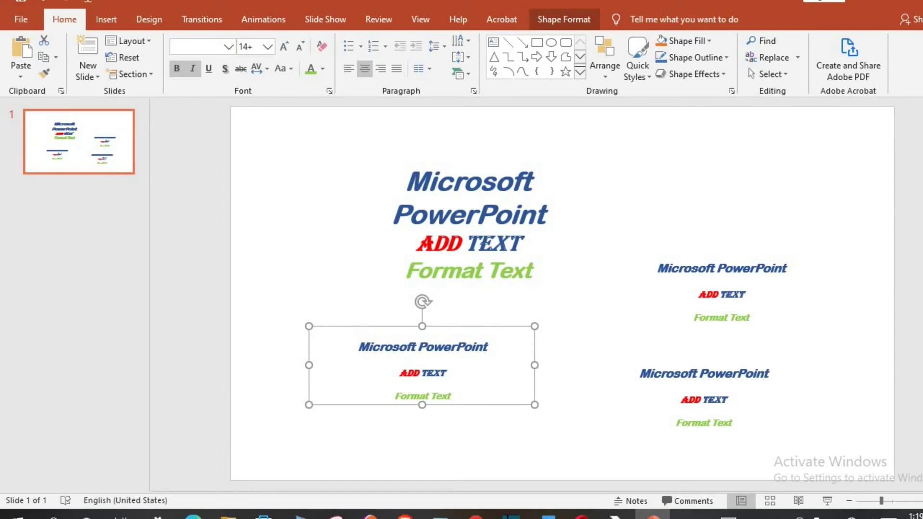
Duplicate the lower-left box using the destination theme and move the copy to the top-left corner.
right_click(430, 327)
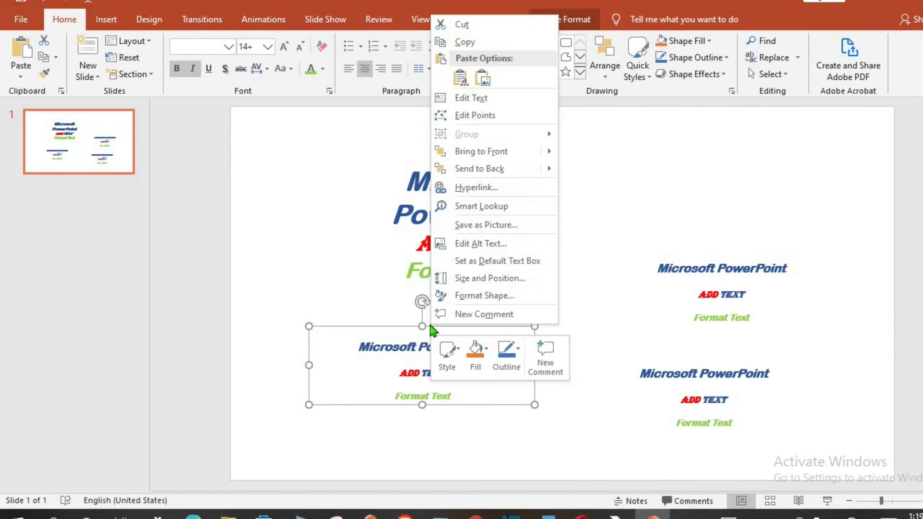
left_click(472, 45)
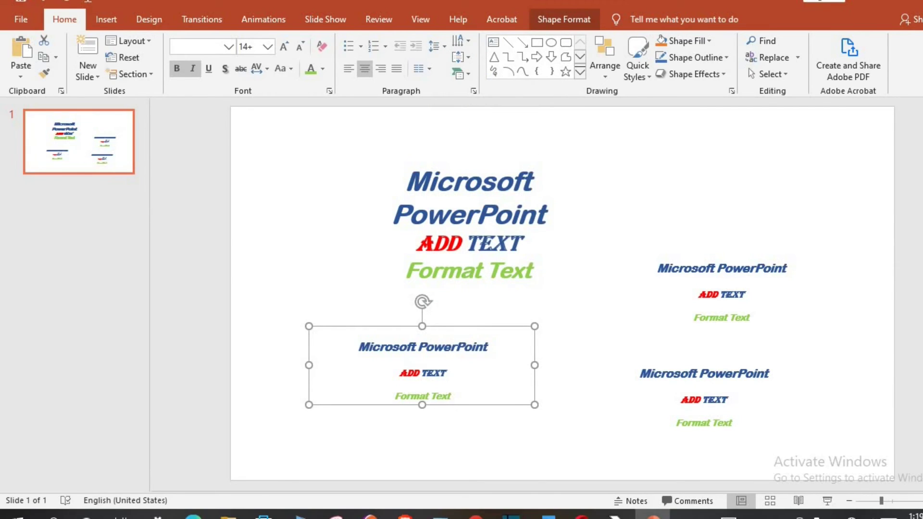
right_click(466, 328)
left_click(498, 80)
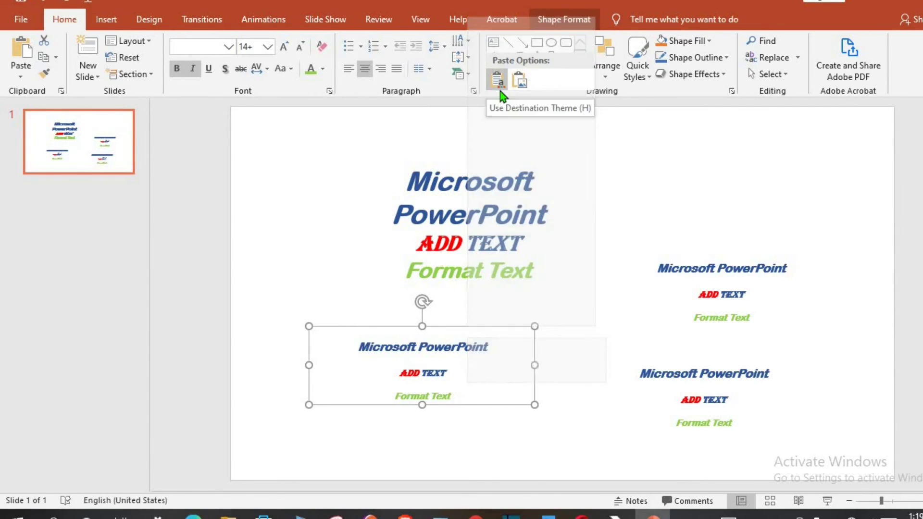
left_click_drag(476, 329, 374, 121)
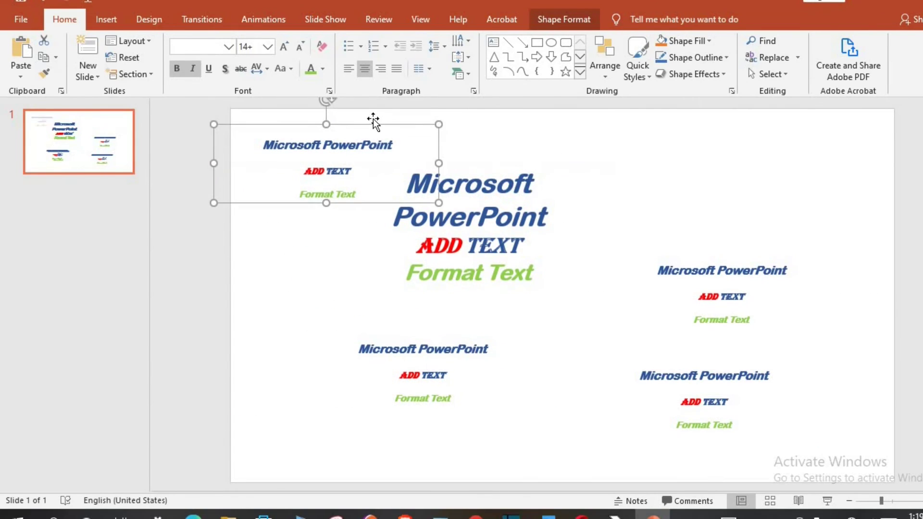
Widen the central title box so 'Microsoft PowerPoint' fits one line, and give its lines arrow bullets.
left_click(491, 187)
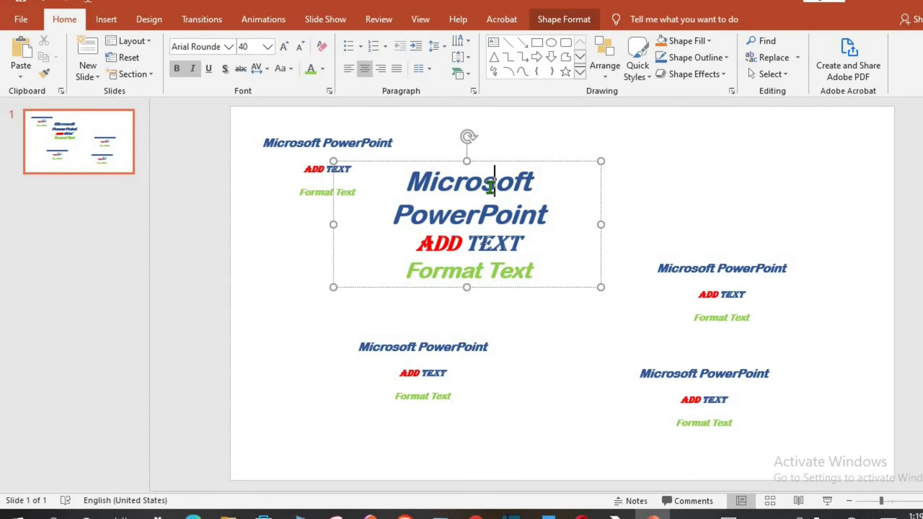
left_click(484, 162)
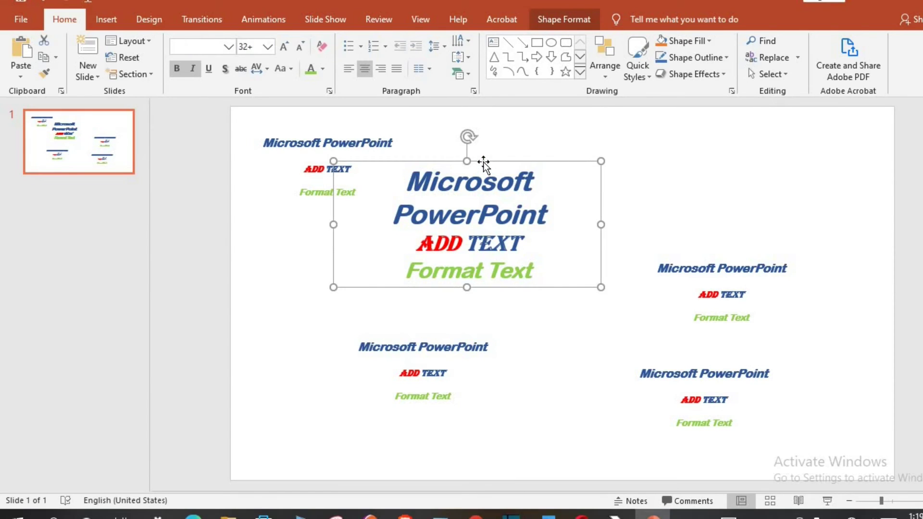
left_click(361, 46)
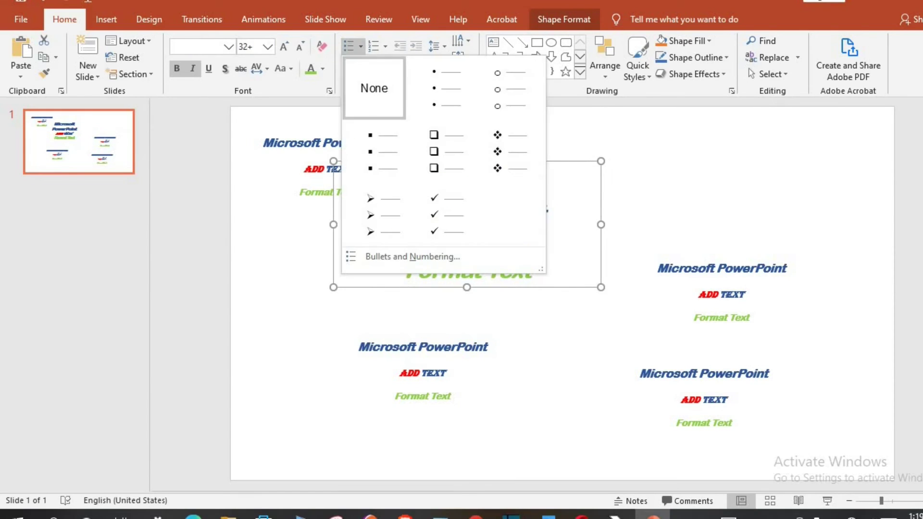
left_click(437, 89)
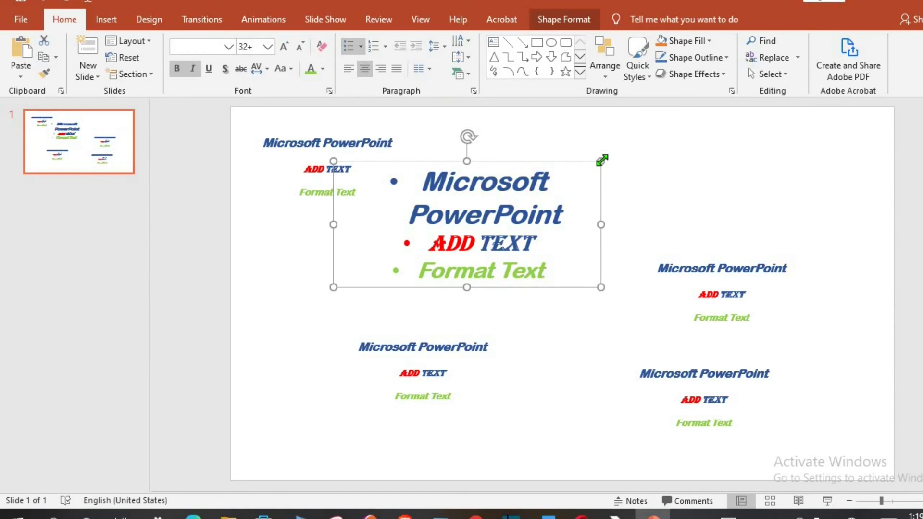
left_click_drag(602, 160, 713, 154)
left_click(385, 46)
left_click(456, 91)
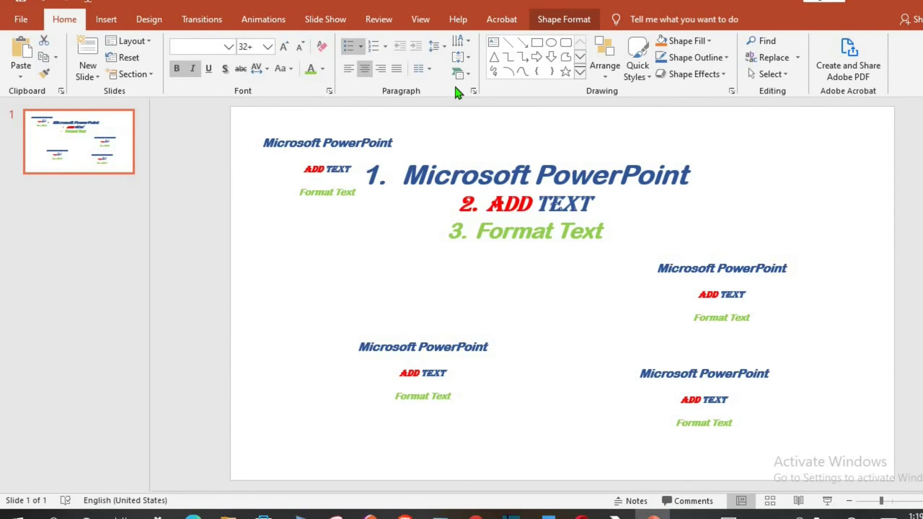
left_click(361, 46)
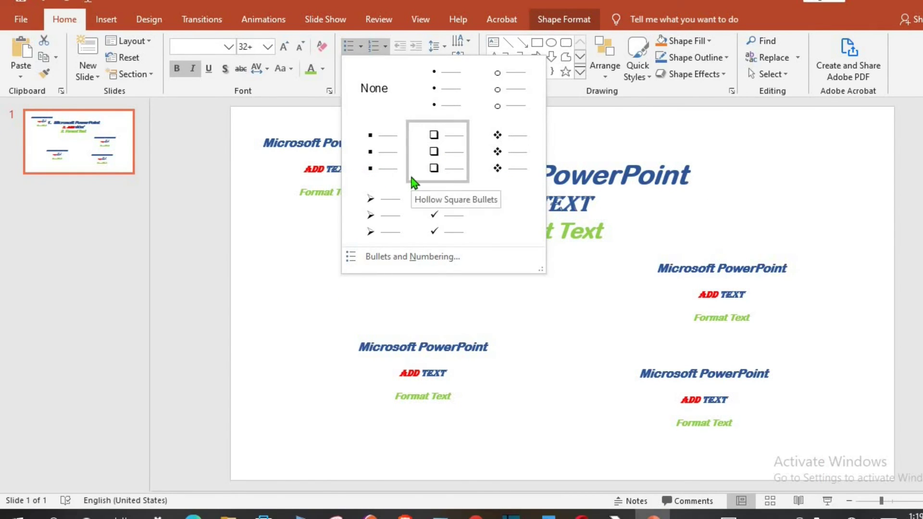
left_click(386, 204)
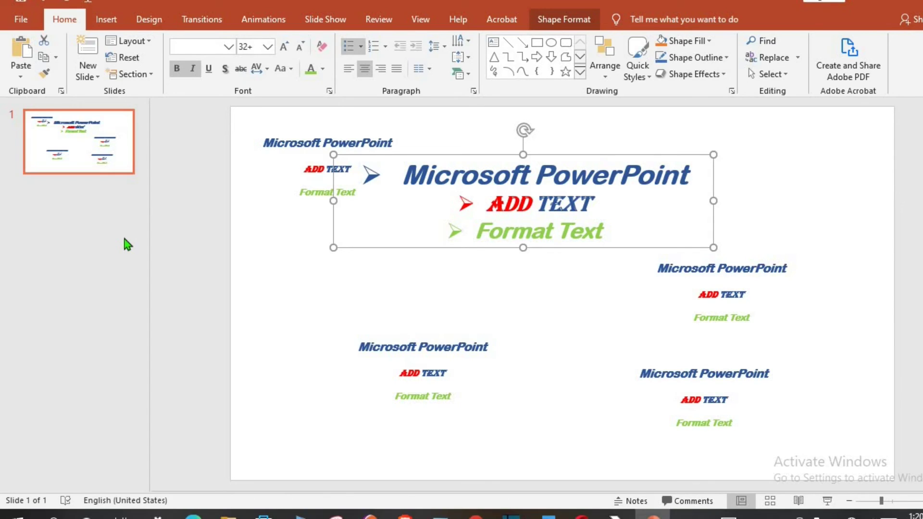
Add a new blank second slide after slide 1.
left_click(82, 194)
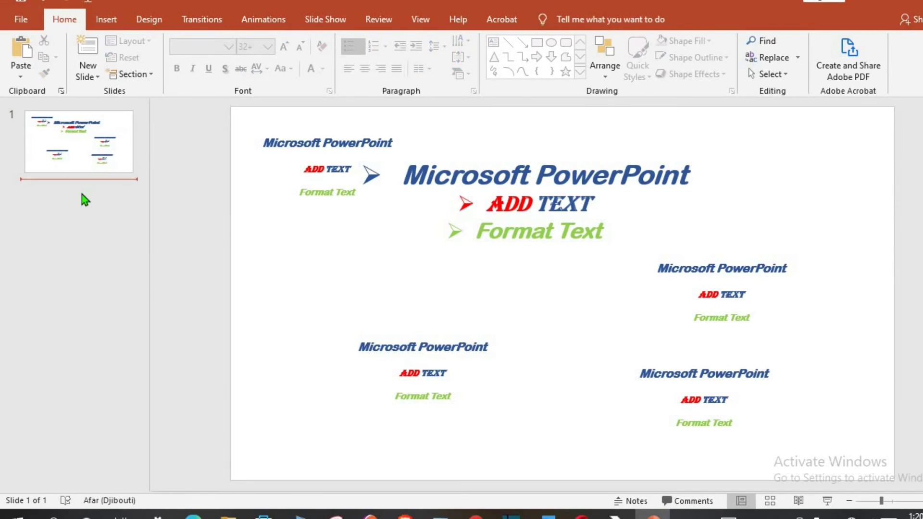
right_click(81, 195)
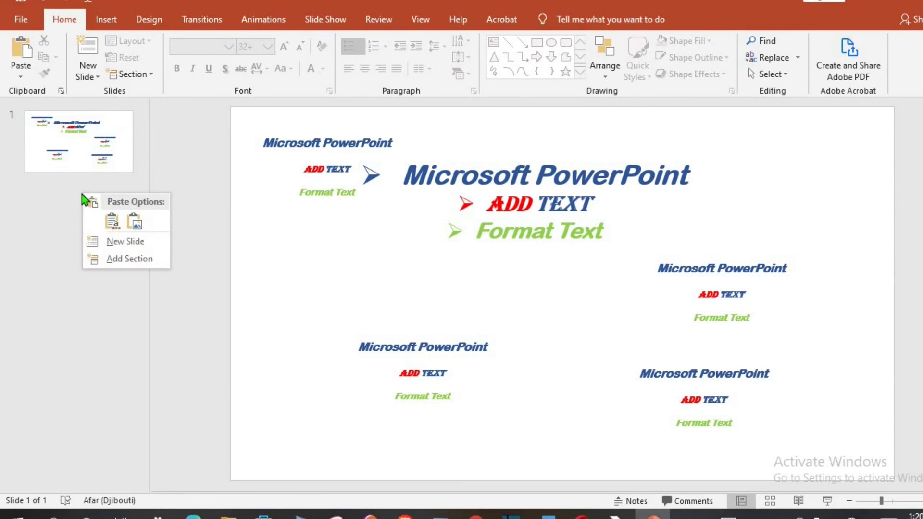
left_click(111, 240)
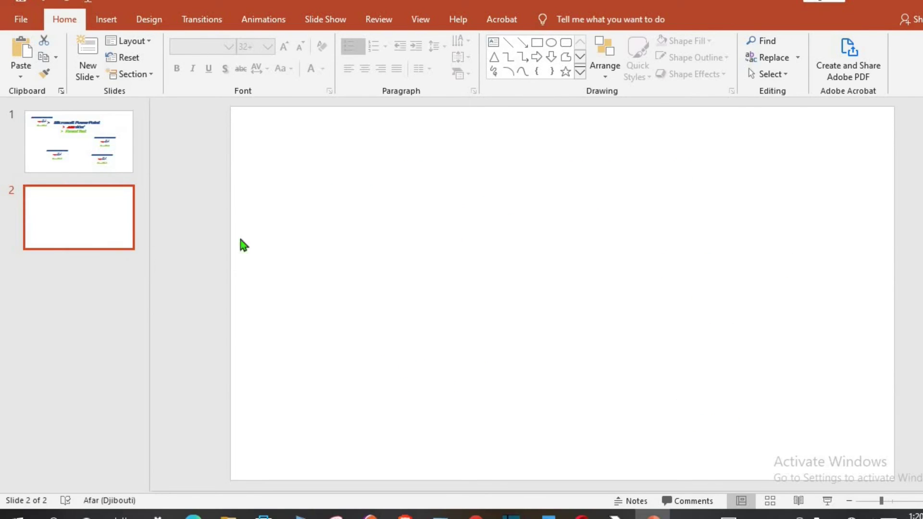
left_click(325, 247)
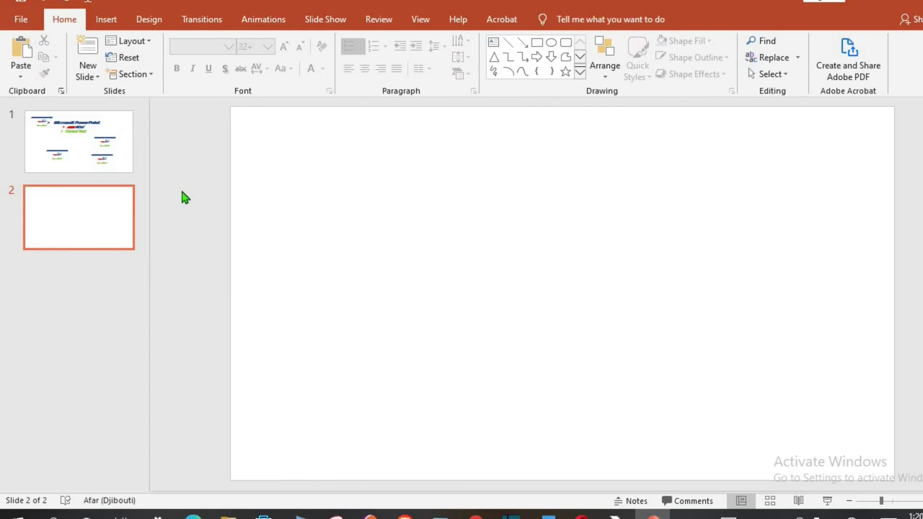
Insert the 'blue' picture from the local Pictures folder and enlarge it across slide 2.
left_click(100, 24)
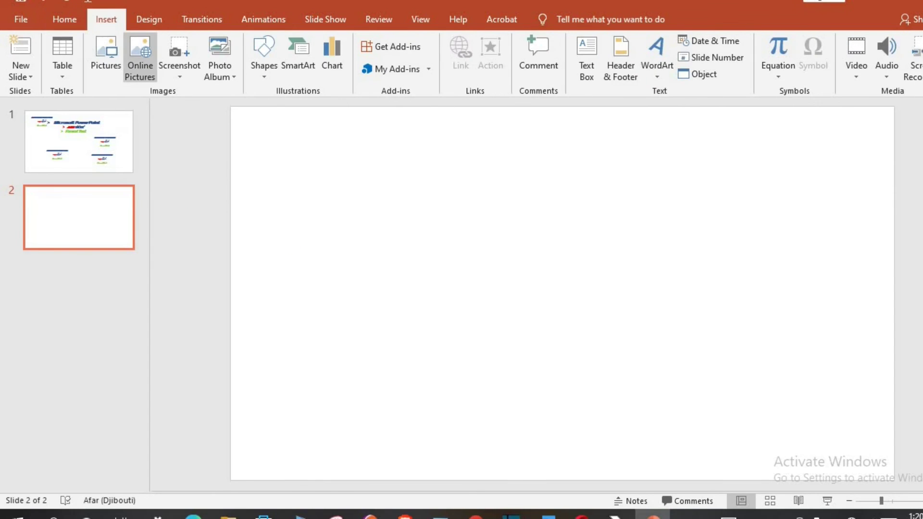
left_click(143, 63)
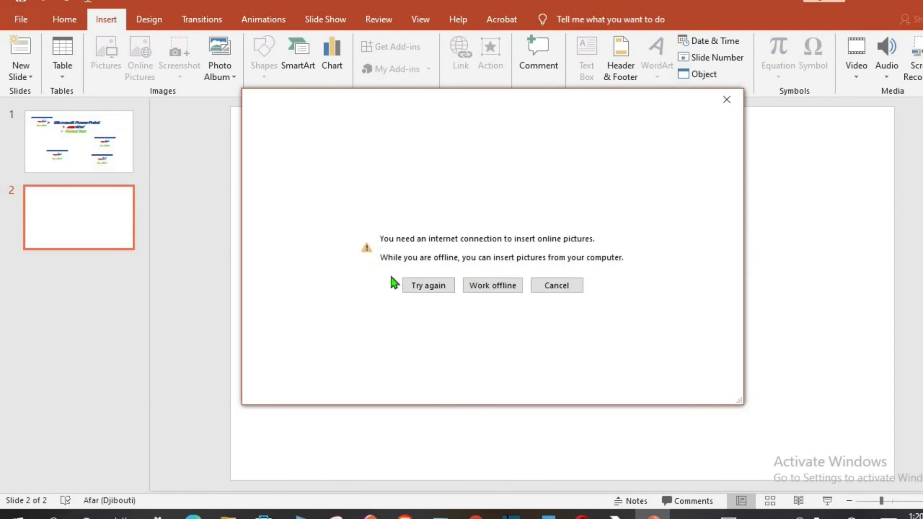
left_click(481, 287)
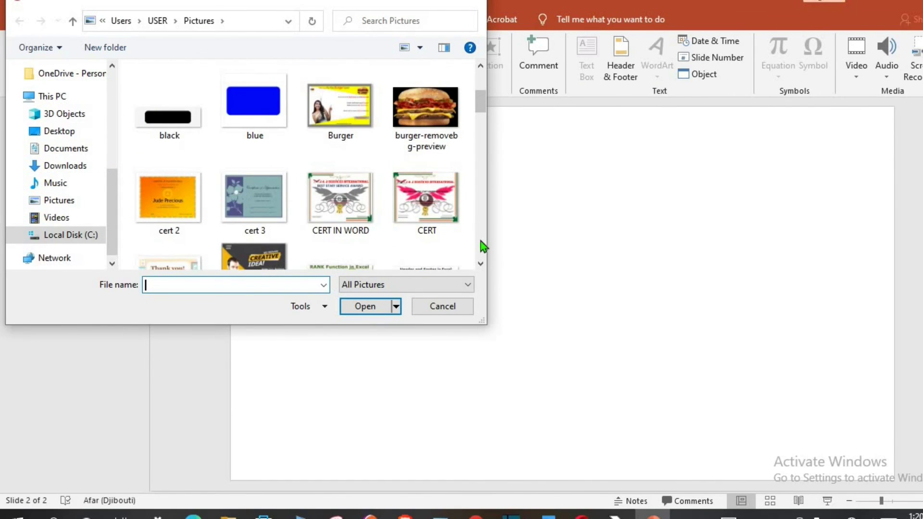
left_click(255, 123)
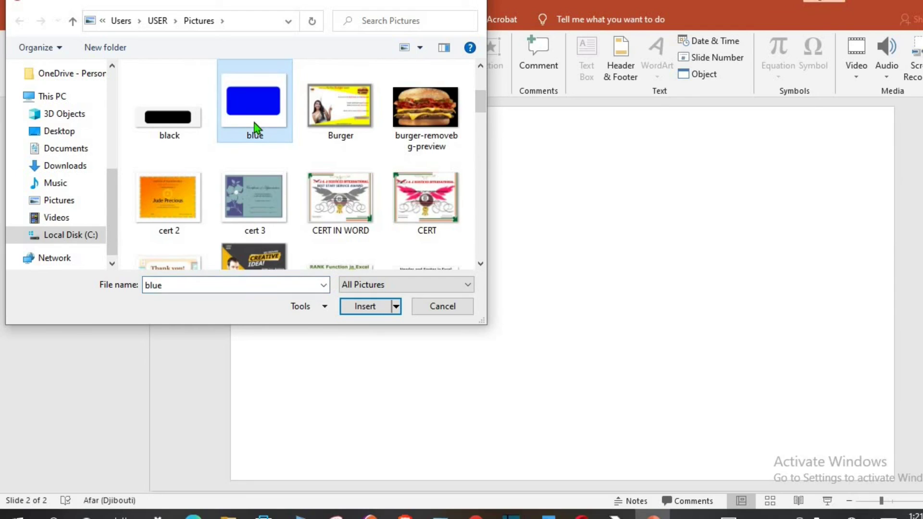
left_click(359, 303)
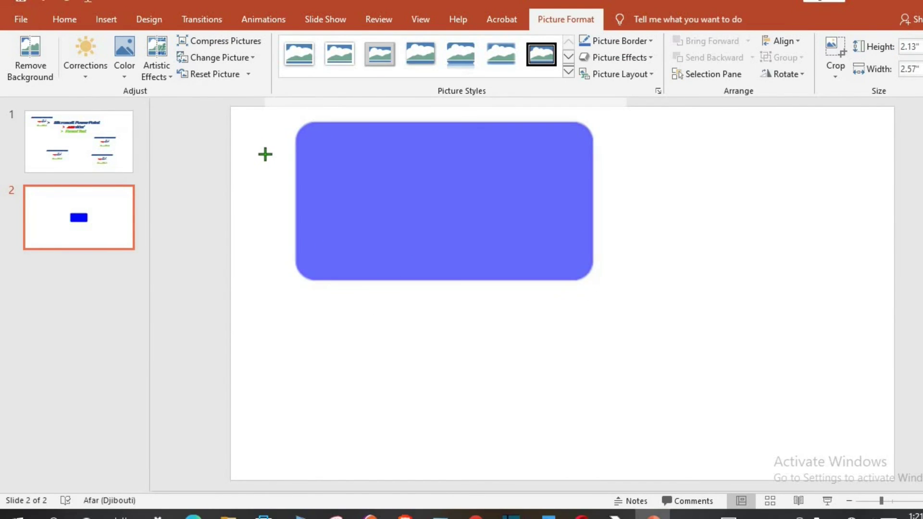
left_click_drag(626, 347, 852, 476)
Draw a text box on slide 2, paste the three-line title block, and centre it on the blue picture.
left_click(839, 170)
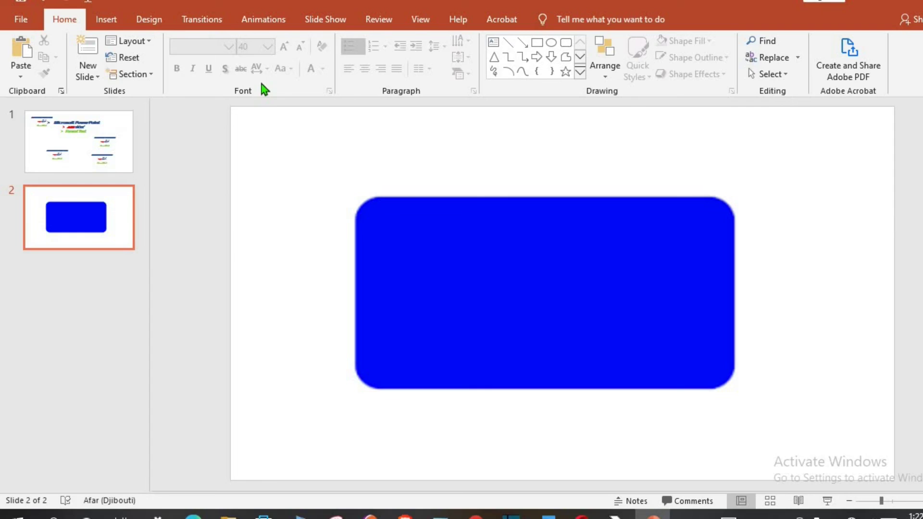
left_click(101, 20)
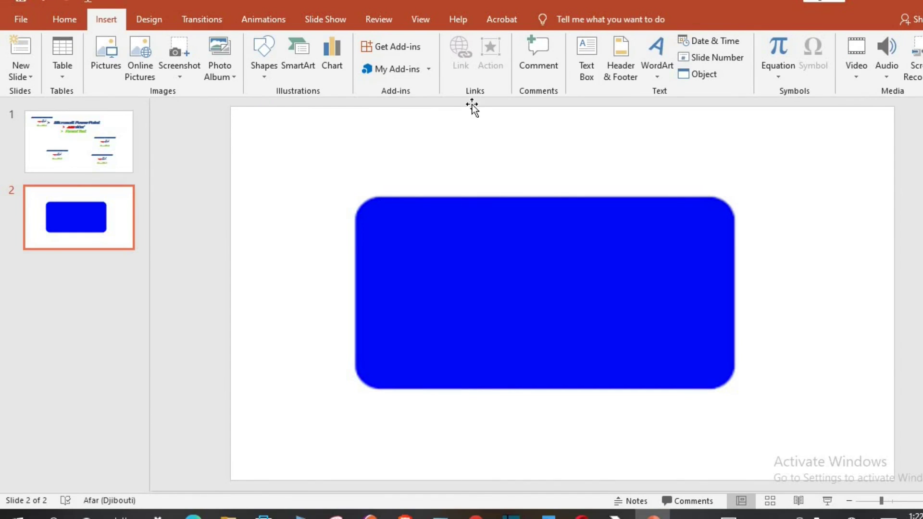
left_click(586, 57)
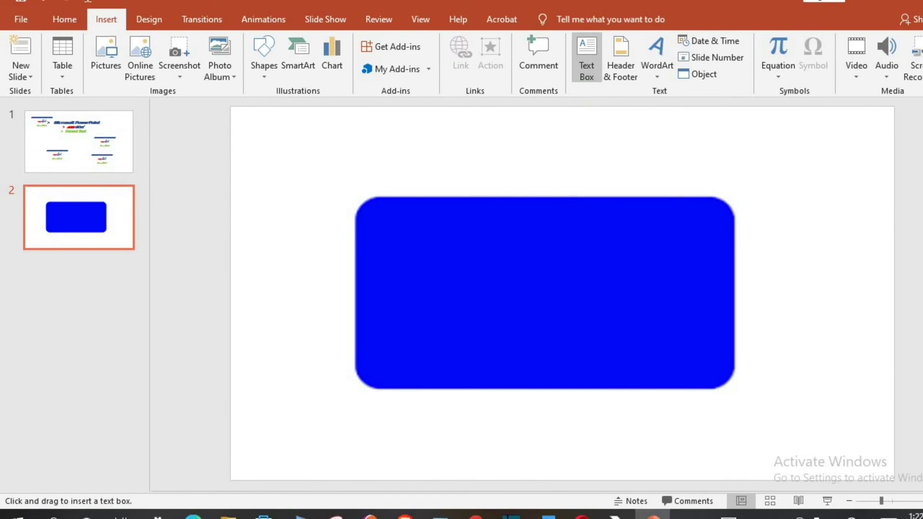
left_click_drag(469, 243, 695, 332)
right_click(510, 276)
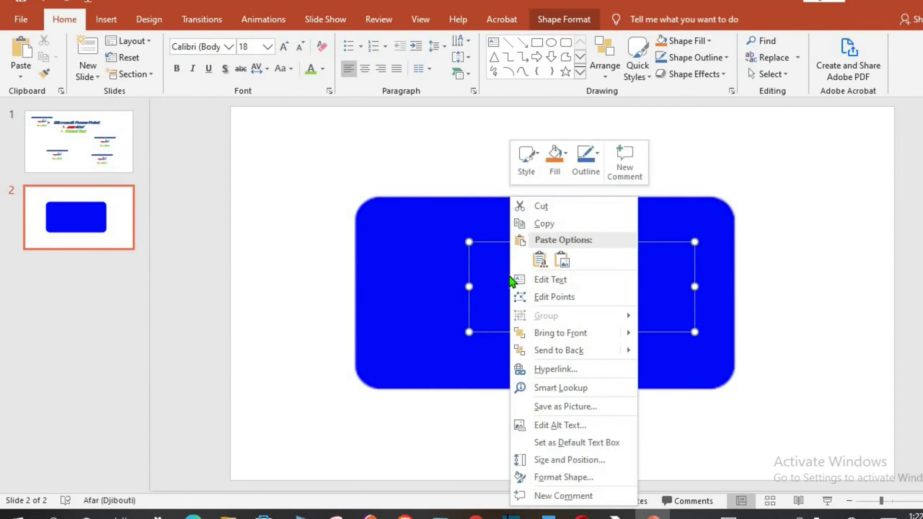
left_click(540, 259)
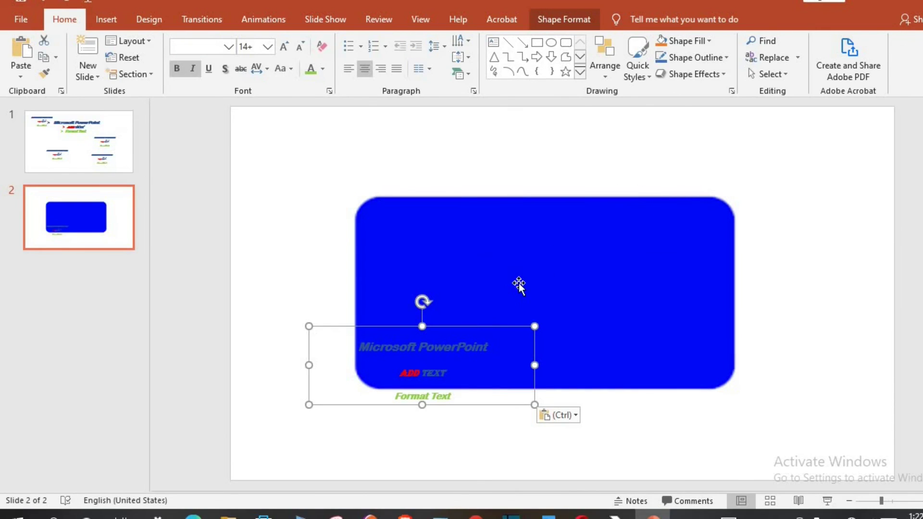
left_click_drag(466, 328, 567, 243)
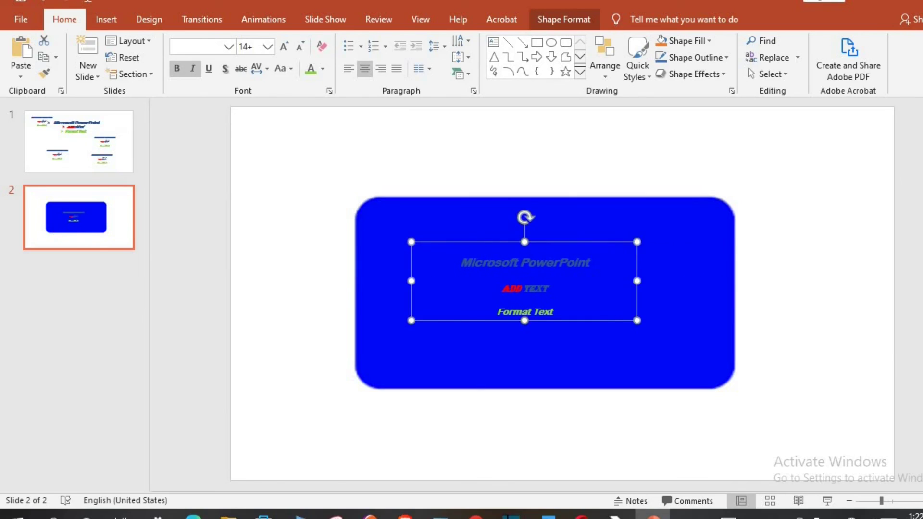
Make the 'Microsoft PowerPoint' line yellow and set the text size to 20.
triple_click(536, 264)
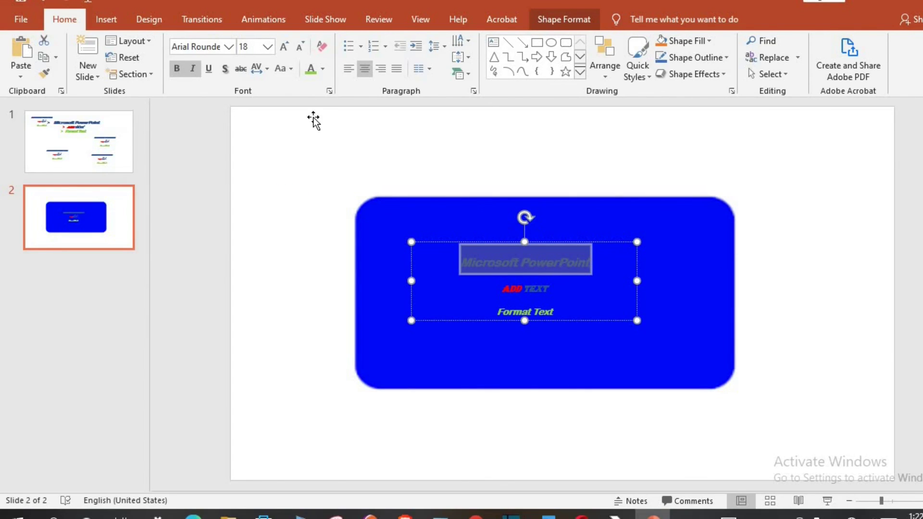
left_click(323, 68)
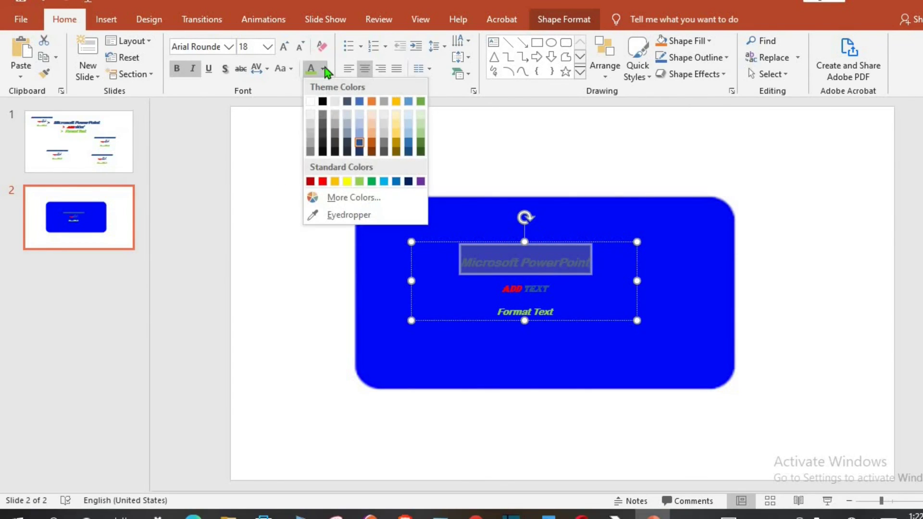
left_click(347, 182)
key("Escape")
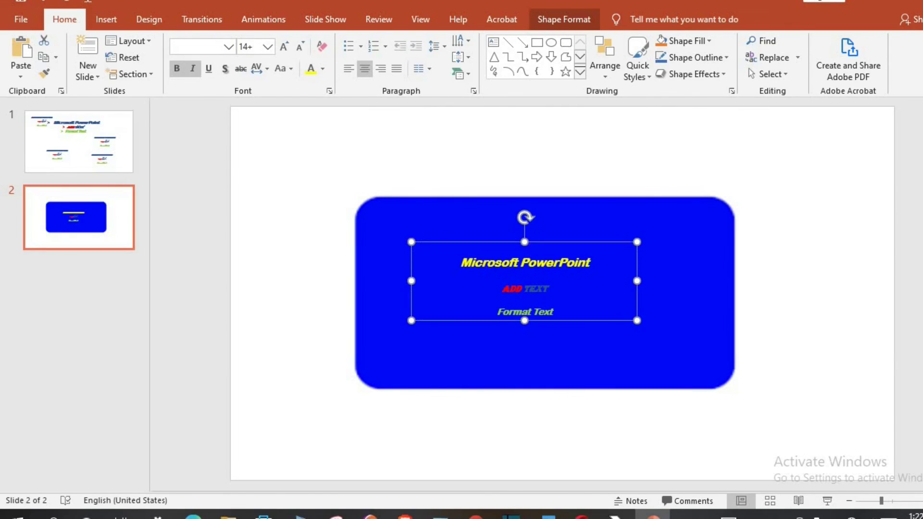
left_click(284, 47)
left_click(284, 46)
left_click(284, 46)
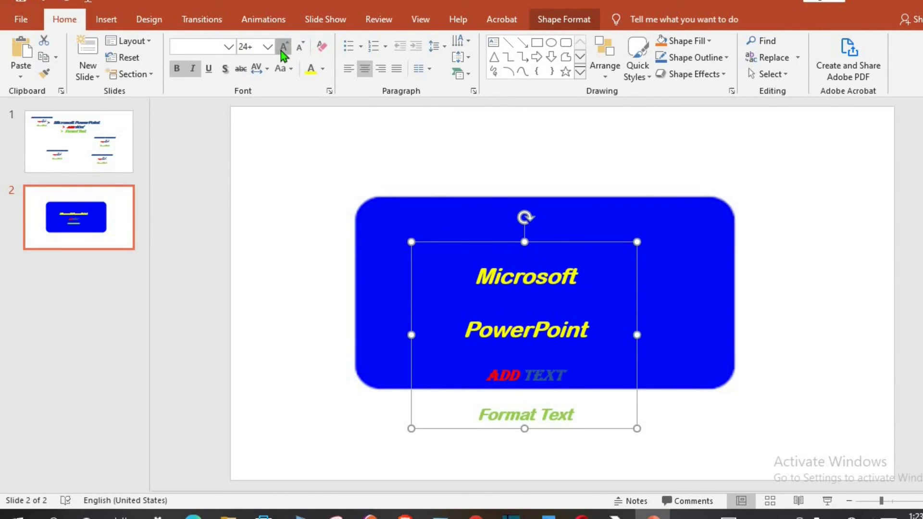
left_click(285, 46)
left_click(299, 47)
Add round bullets to the three lines, then raise and widen the text box on the picture.
left_click_drag(492, 243, 507, 232)
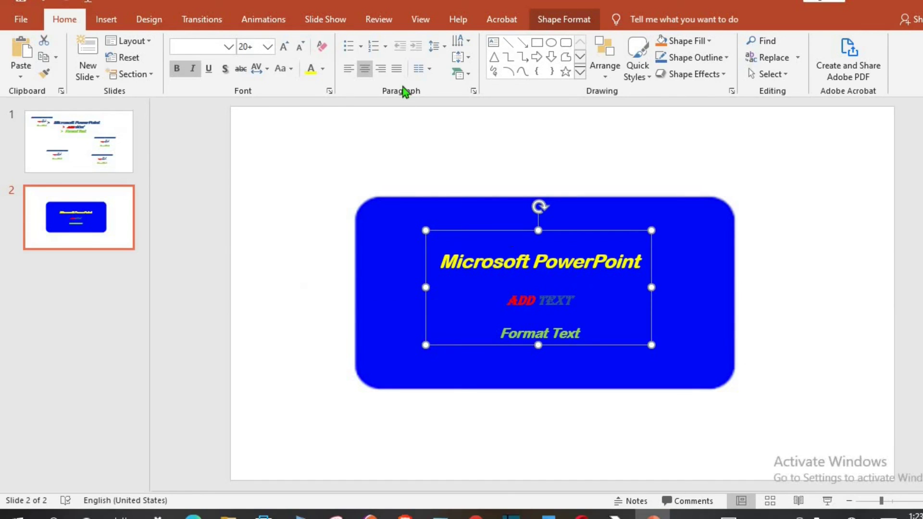
left_click(361, 46)
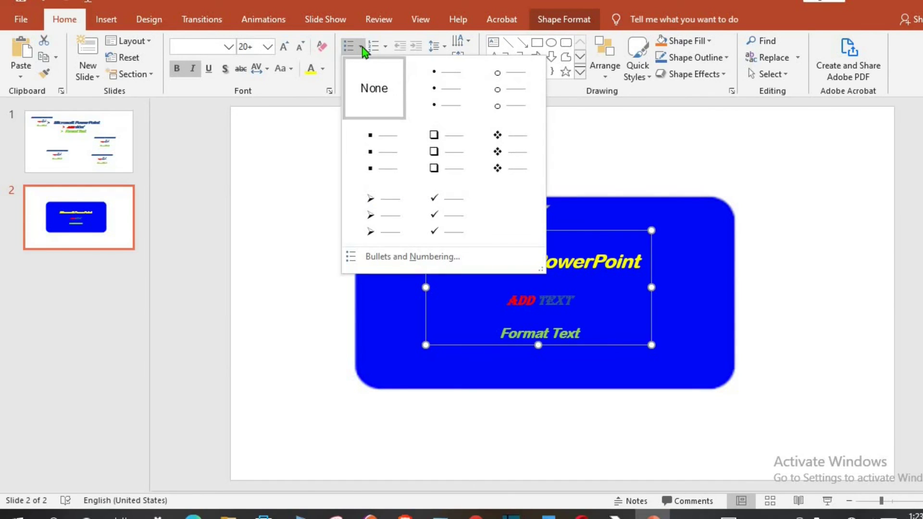
left_click(441, 85)
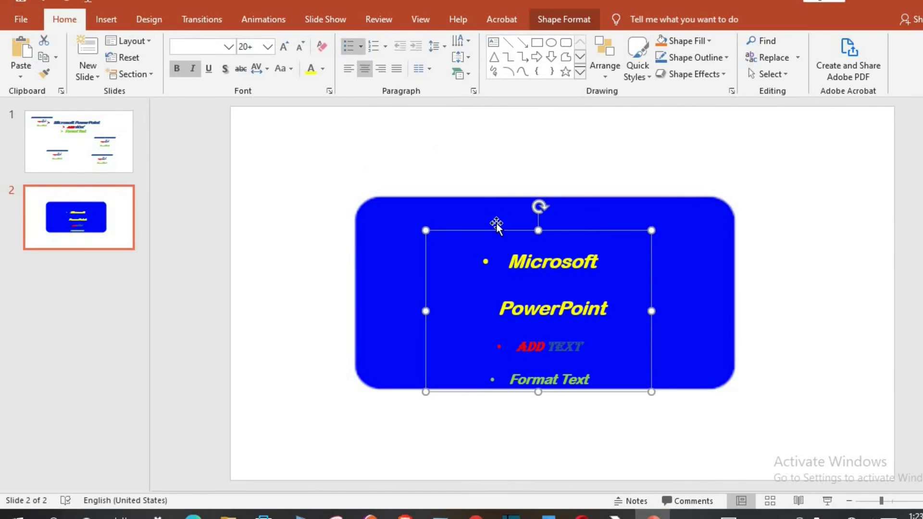
left_click_drag(498, 230, 499, 210)
left_click_drag(425, 210, 400, 216)
Colour the word 'Text' in 'Format Text' red.
triple_click(572, 323)
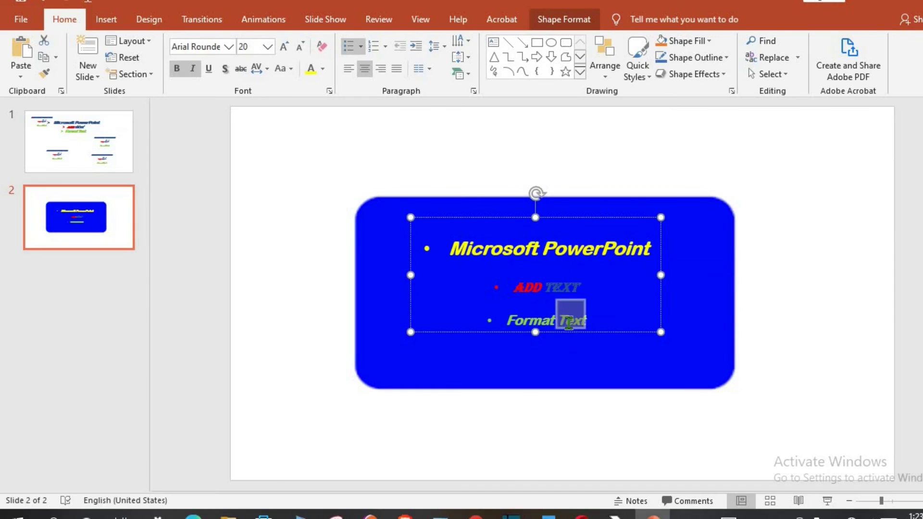
double_click(570, 325)
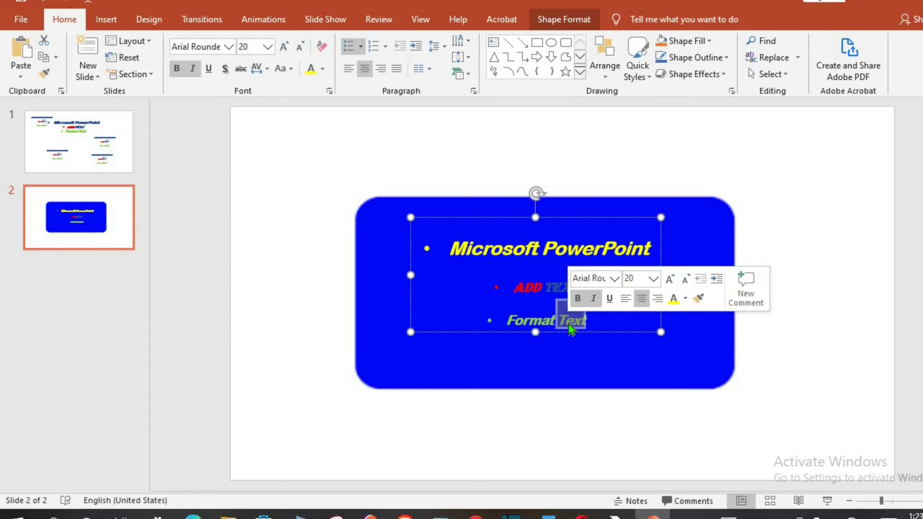
left_click(323, 68)
left_click(320, 158)
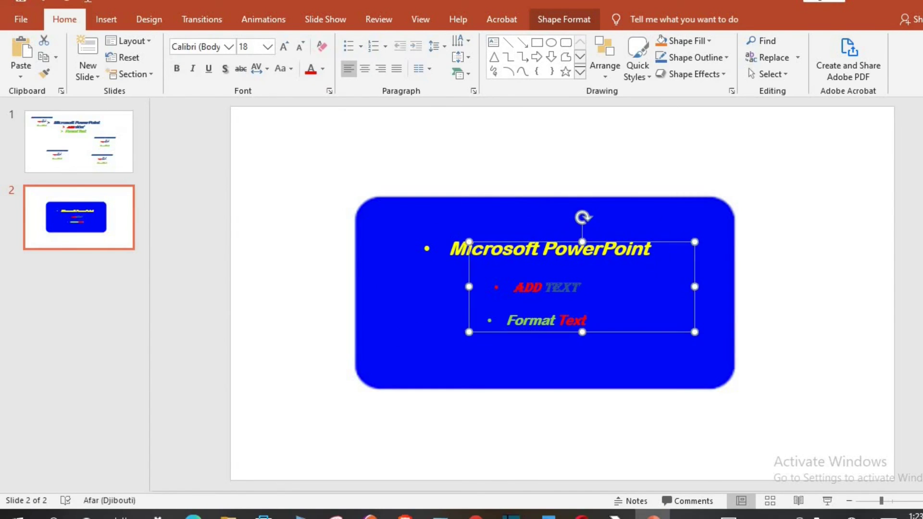